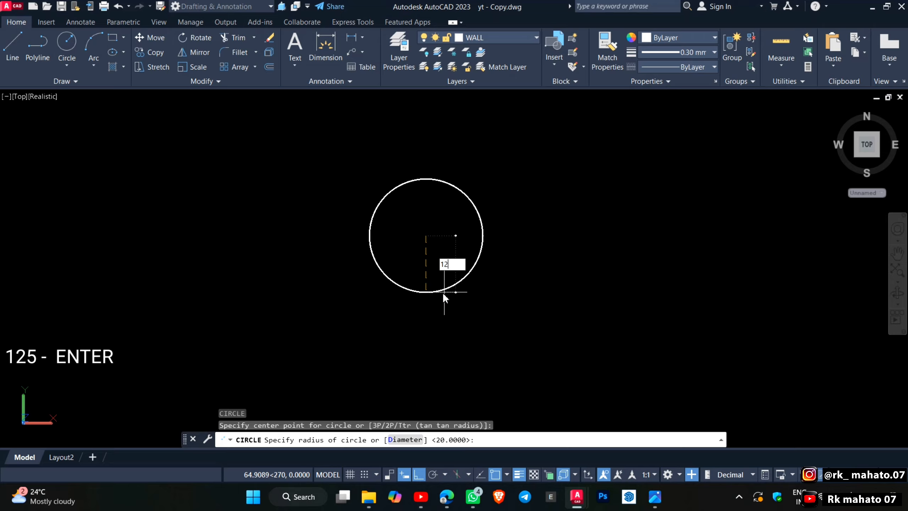
Draw two concentric circles with radii of 125 and 55
{"action": "type", "text": "5"}
{"action": "key", "text": "Return"}
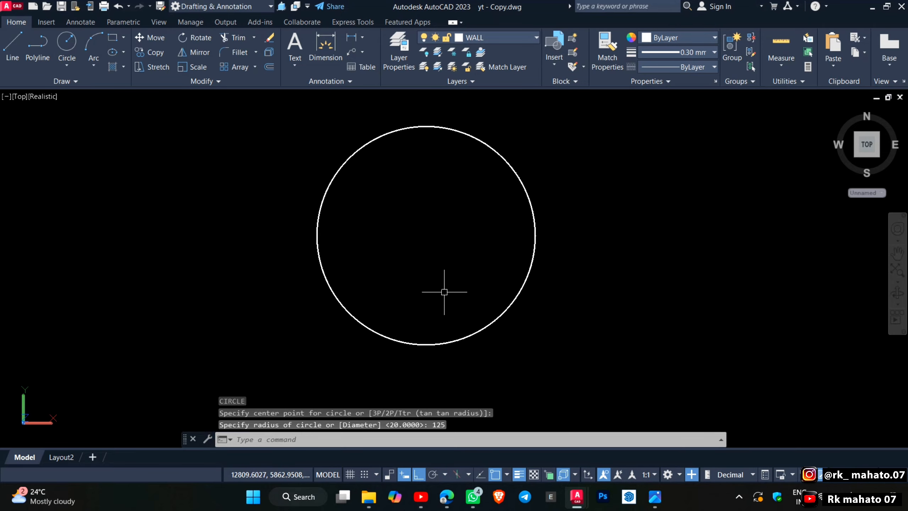
{"action": "key", "text": "Return"}
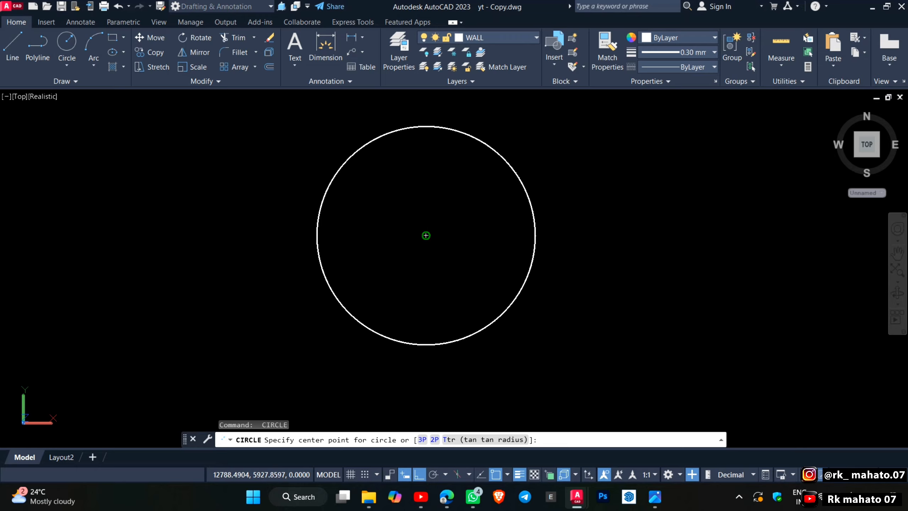
{"action": "left_click", "coordinate": [425, 235]}
{"action": "type", "text": "5"}
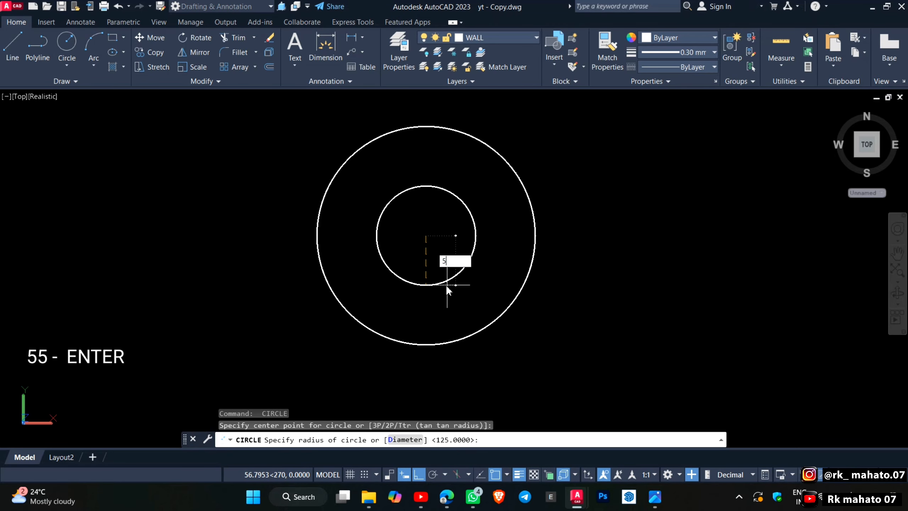
{"action": "type", "text": "5"}
{"action": "key", "text": "Return"}
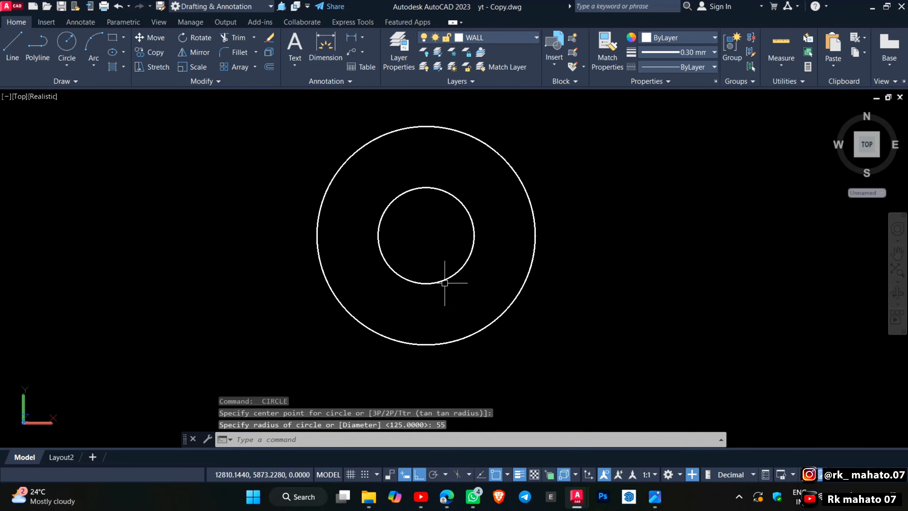
Add two more circles with radii of 35 and 20 at the same centre
{"action": "key", "text": "Return"}
{"action": "left_click", "coordinate": [426, 236]}
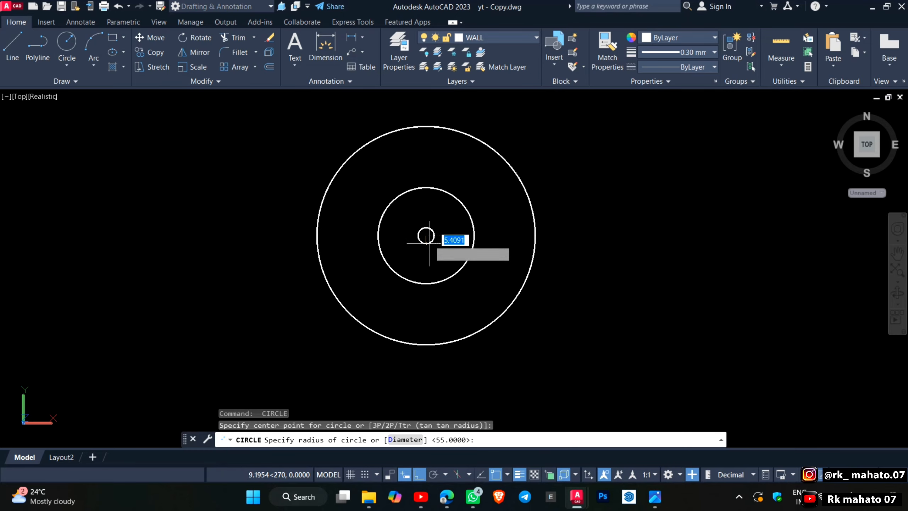
{"action": "type", "text": "35"}
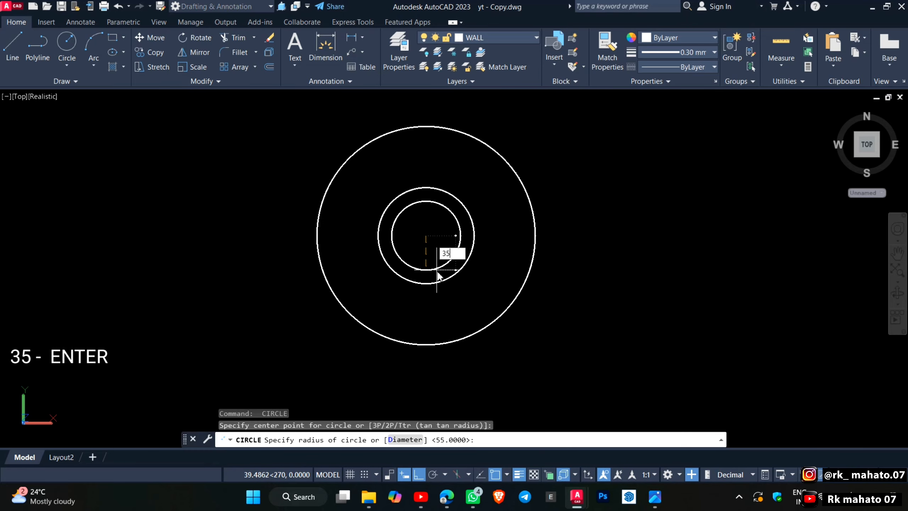
{"action": "key", "text": "Return"}
{"action": "key", "text": "Return"}
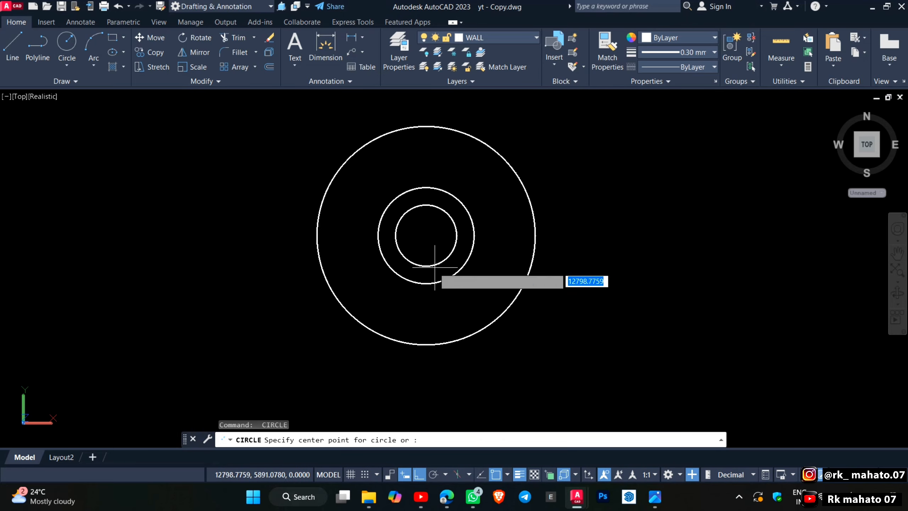
{"action": "left_click", "coordinate": [425, 236]}
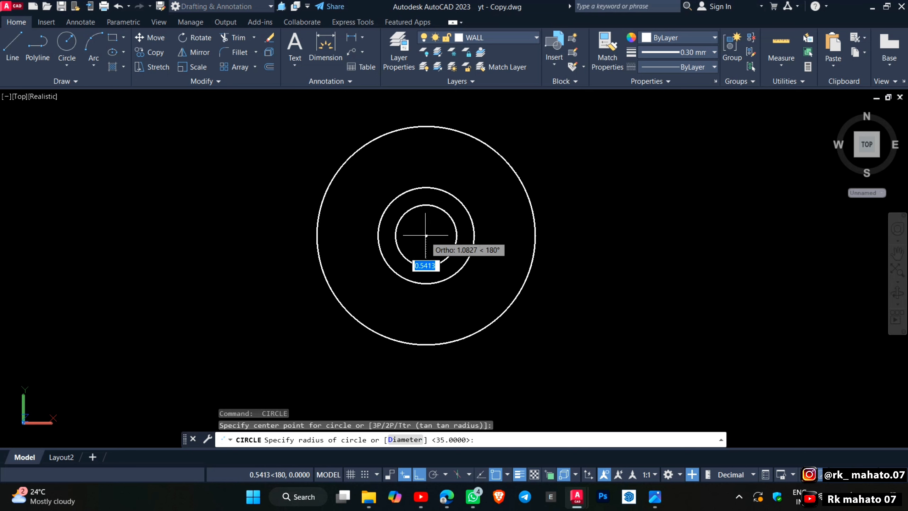
{"action": "type", "text": "20"}
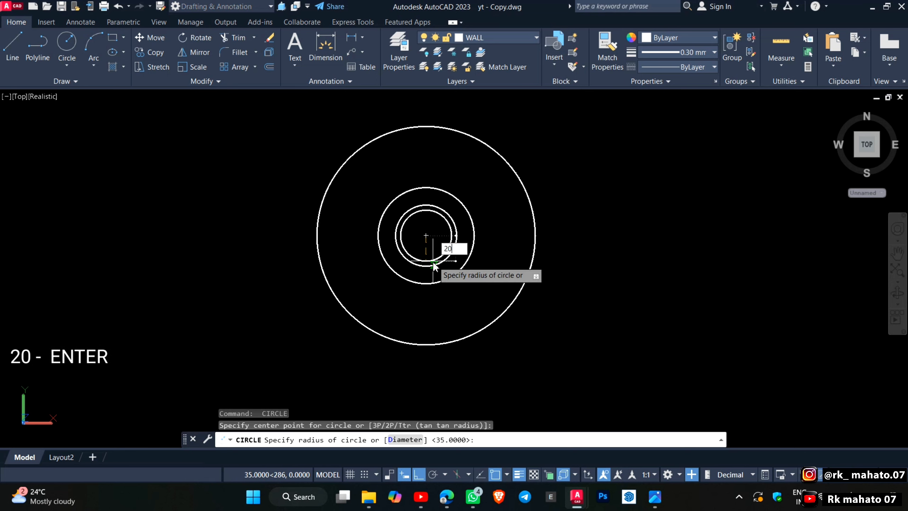
{"action": "key", "text": "Return"}
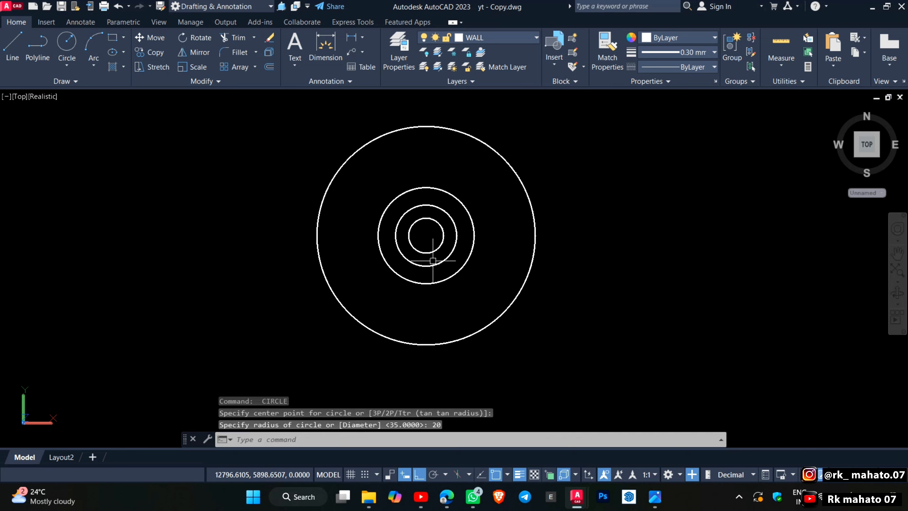
Draw a horizontal and a vertical construction line (XLINE) through the common centre of the circles
{"action": "type", "text": "XL"}
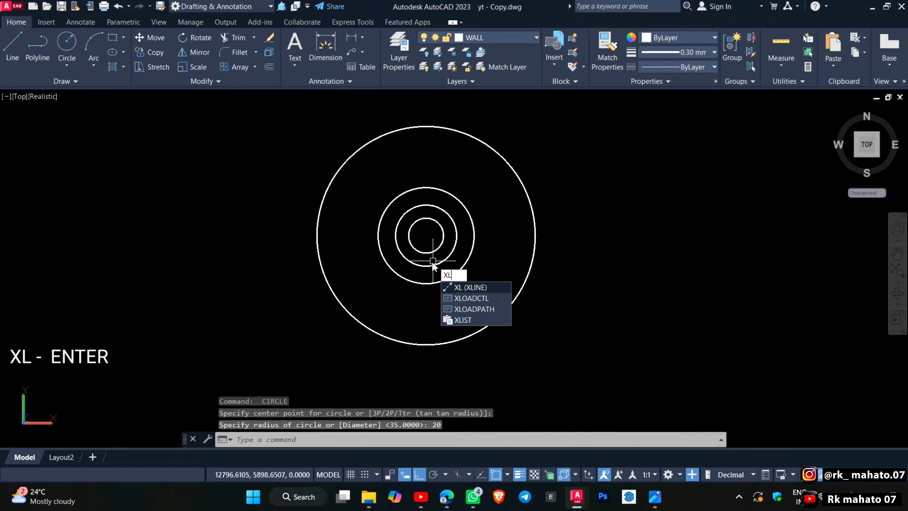
{"action": "key", "text": "Return"}
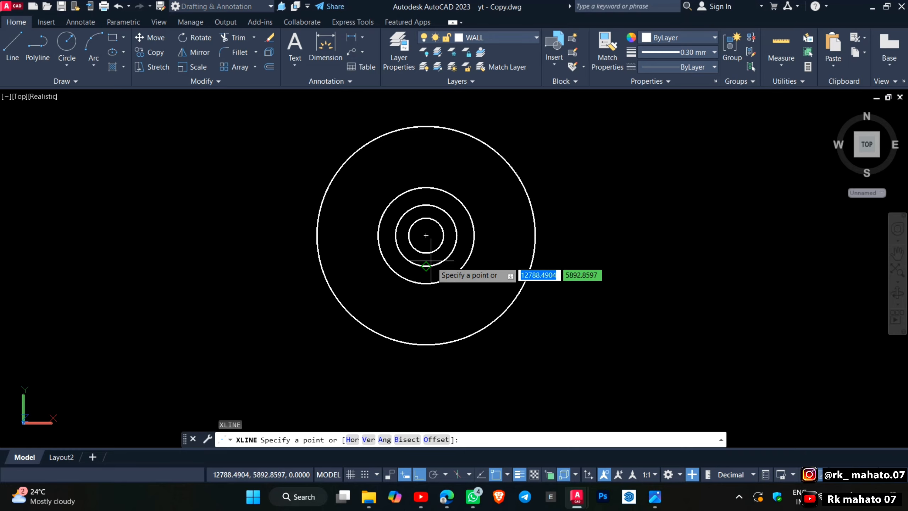
{"action": "key", "text": "Return"}
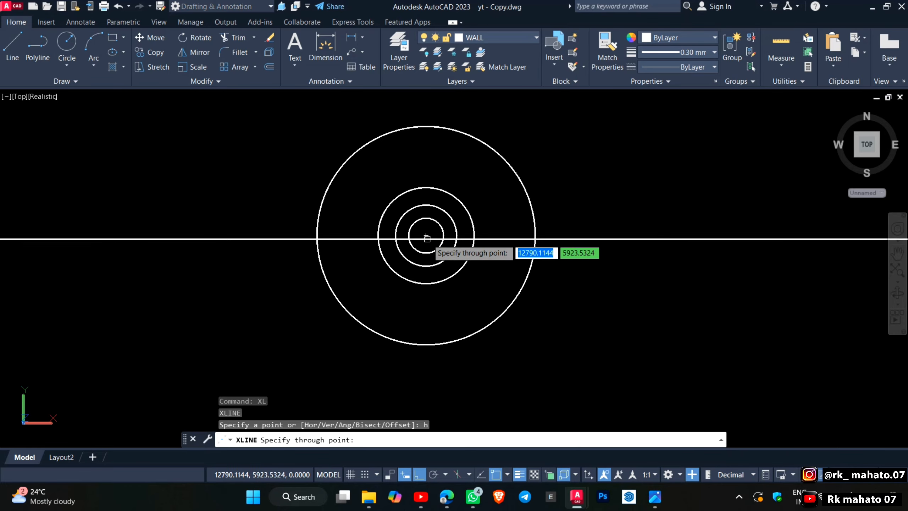
{"action": "key", "text": "Escape"}
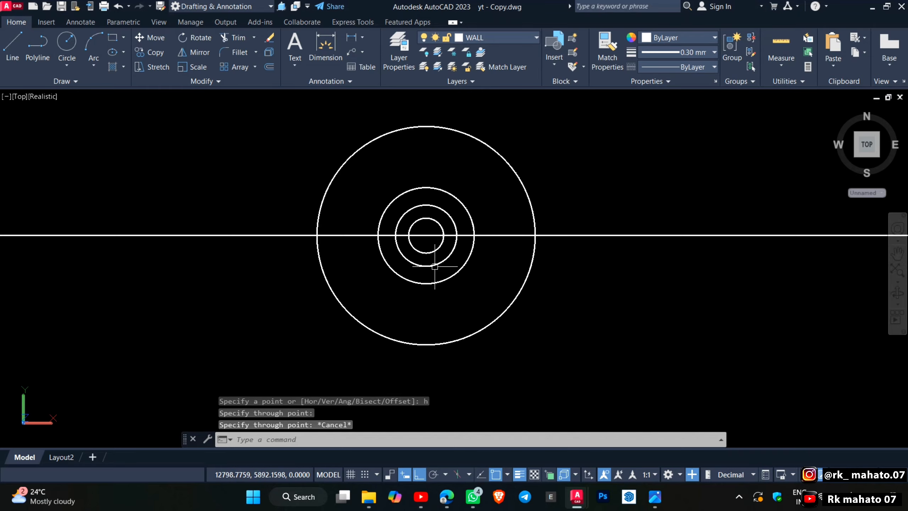
{"action": "type", "text": "XL"}
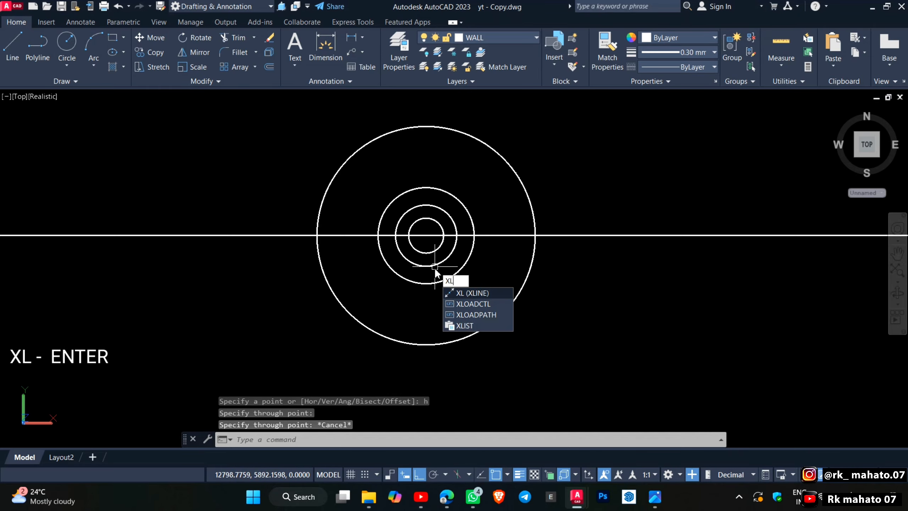
{"action": "key", "text": "Return"}
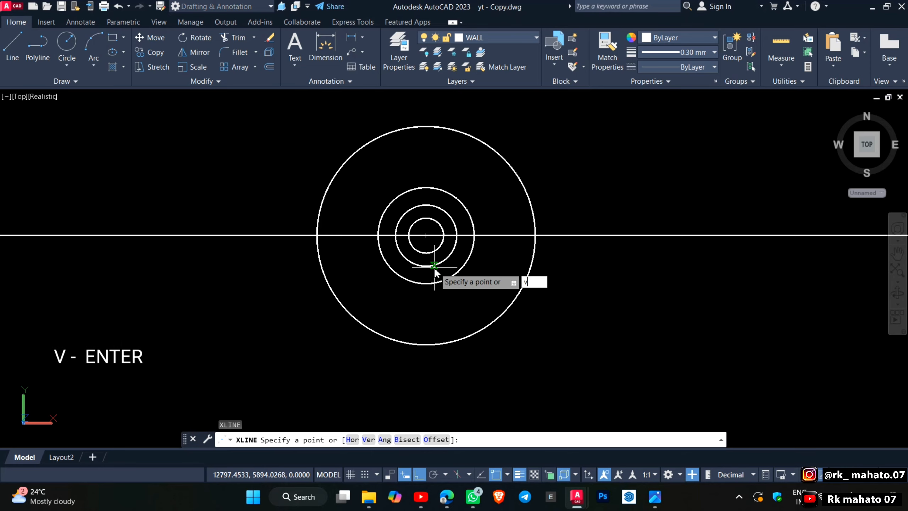
{"action": "key", "text": "Return"}
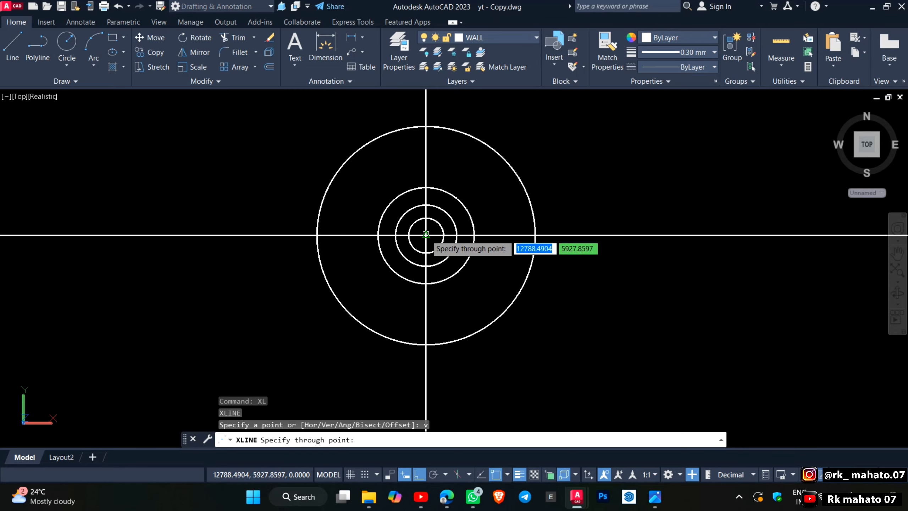
{"action": "key", "text": "Escape"}
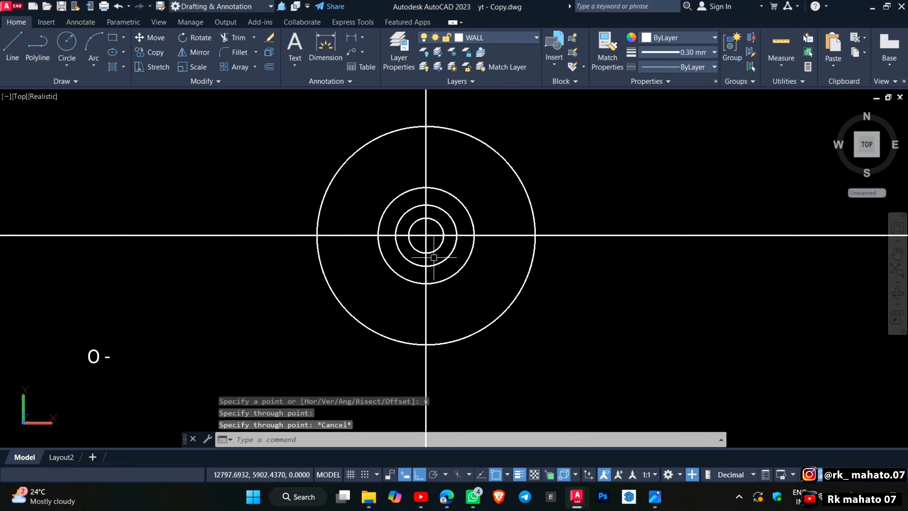
Offset the vertical construction line by 5 to both sides
{"action": "type", "text": "o"}
{"action": "key", "text": "Return"}
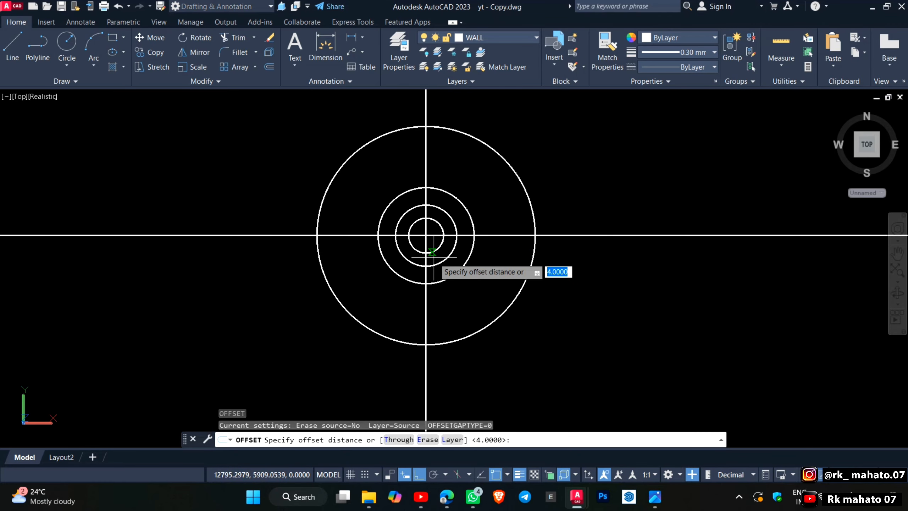
{"action": "key", "text": "Return"}
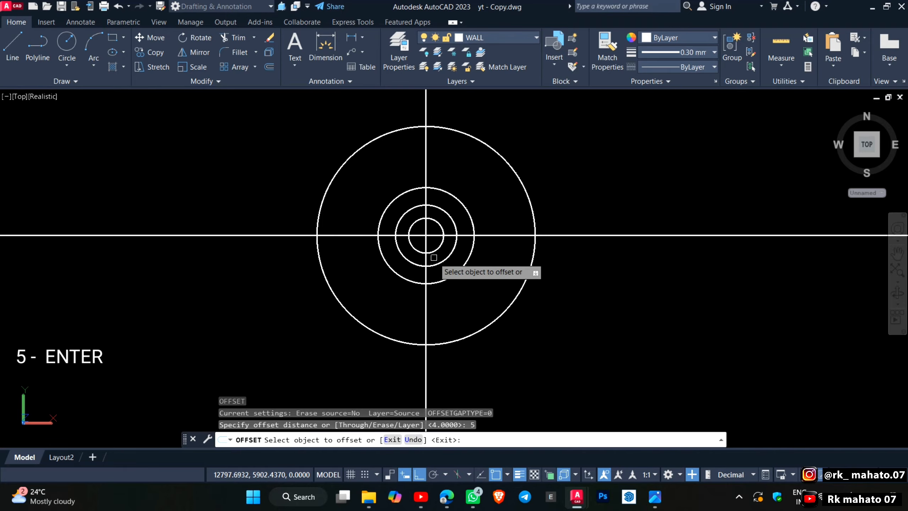
{"action": "left_click", "coordinate": [426, 257]}
{"action": "left_click", "coordinate": [431, 255]}
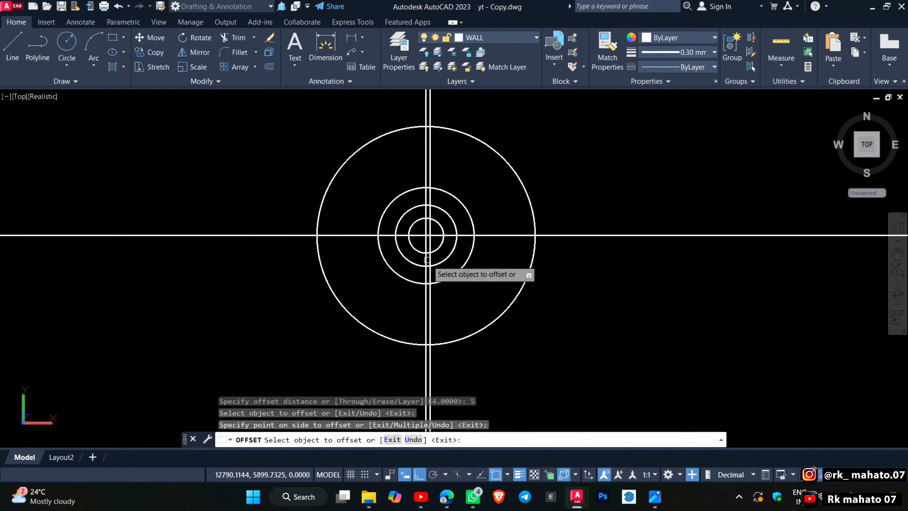
{"action": "scroll", "coordinate": [425, 259], "scroll_direction": "up", "scroll_amount": 3}
{"action": "left_click", "coordinate": [424, 260]}
{"action": "left_click", "coordinate": [414, 260]}
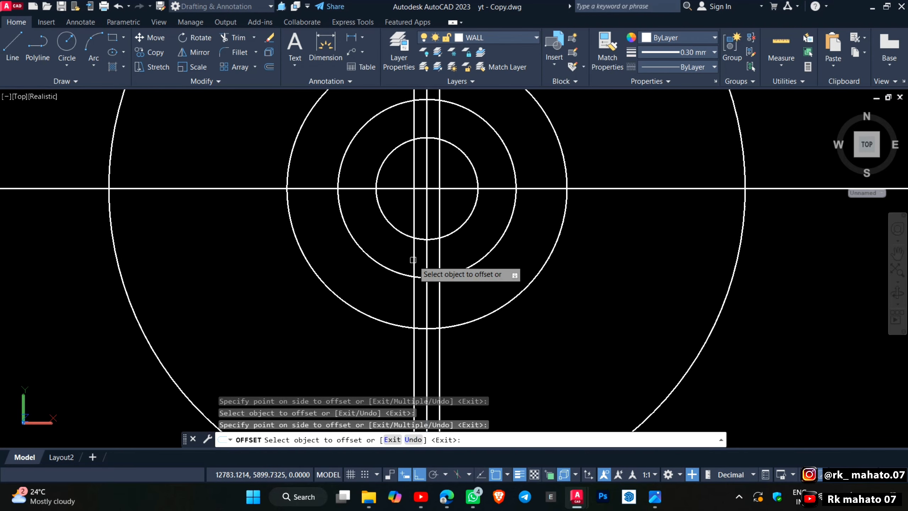
Offset the horizontal construction line upward by 25
{"action": "left_click", "coordinate": [454, 189]}
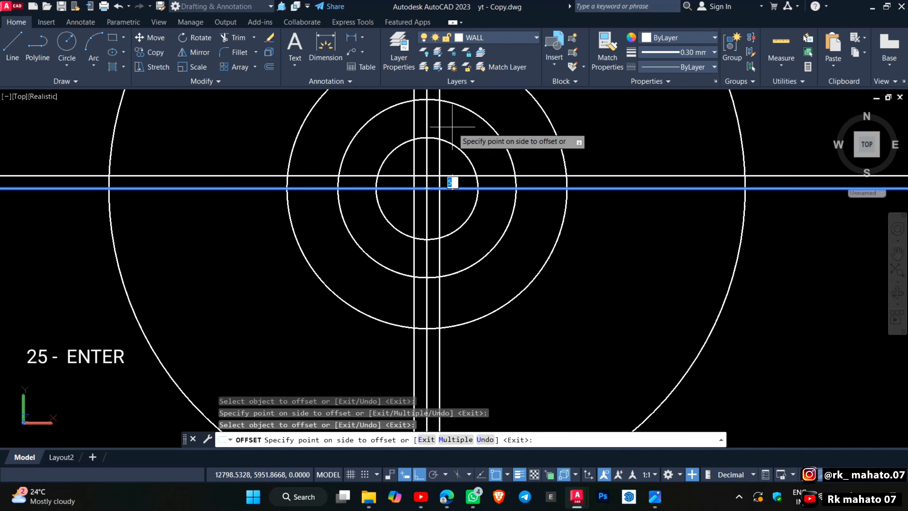
{"action": "type", "text": "25"}
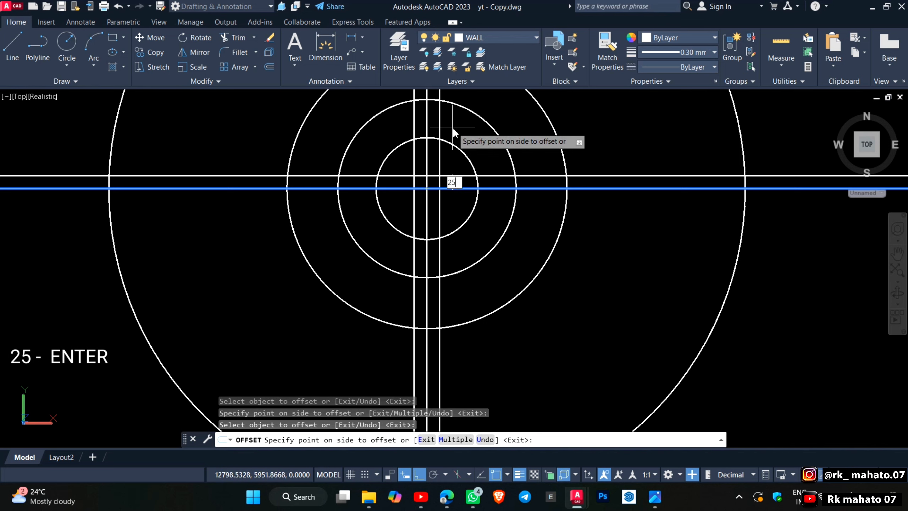
{"action": "key", "text": "Return"}
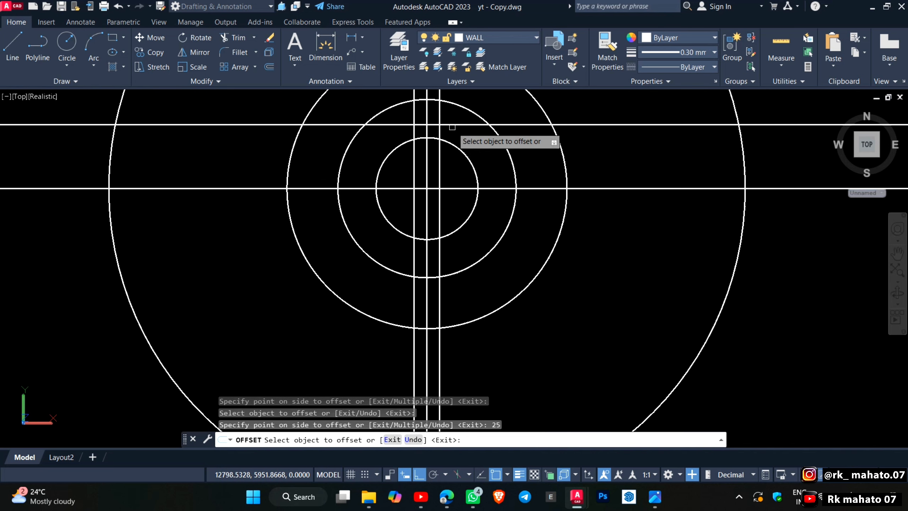
{"action": "key", "text": "Escape"}
Trim the construction lines and the top arc of the radius 20 circle to form a rectangular keyway open to the bore
{"action": "type", "text": "tr"}
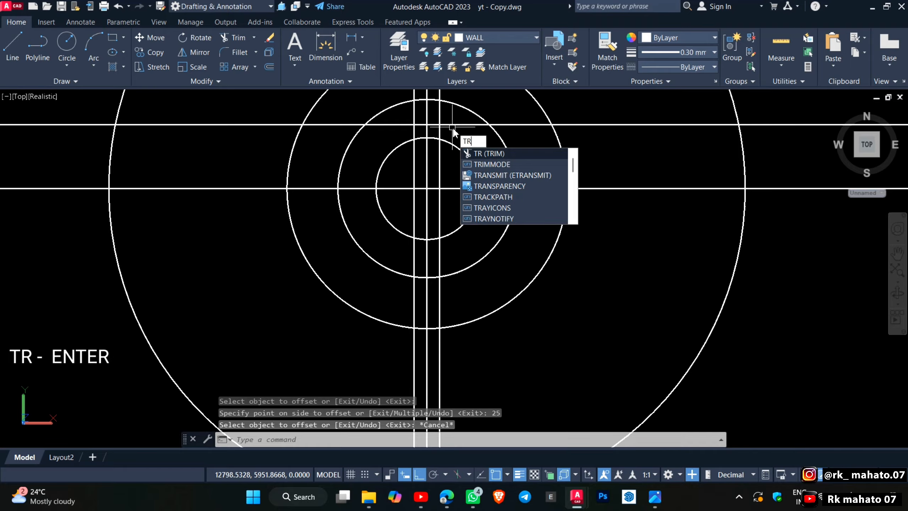
{"action": "key", "text": "Return"}
{"action": "left_click", "coordinate": [427, 132]}
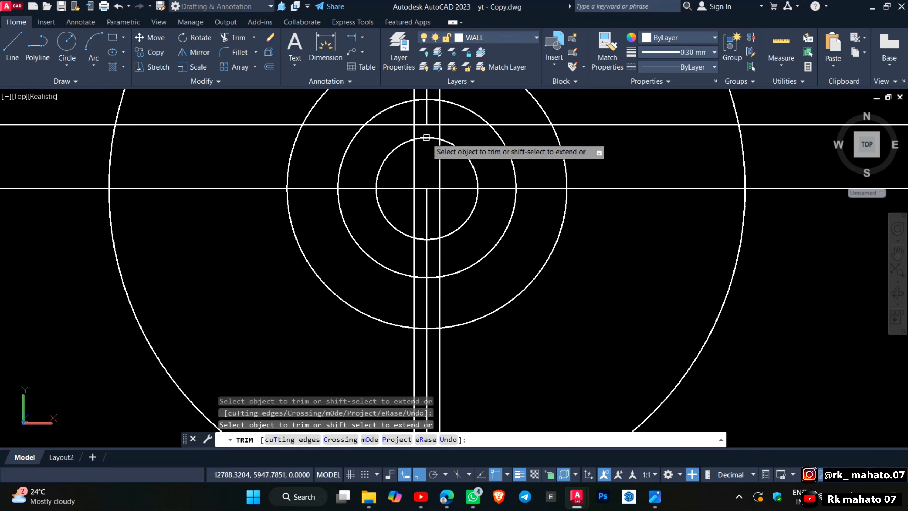
{"action": "left_click", "coordinate": [425, 138]}
{"action": "left_click", "coordinate": [413, 151]}
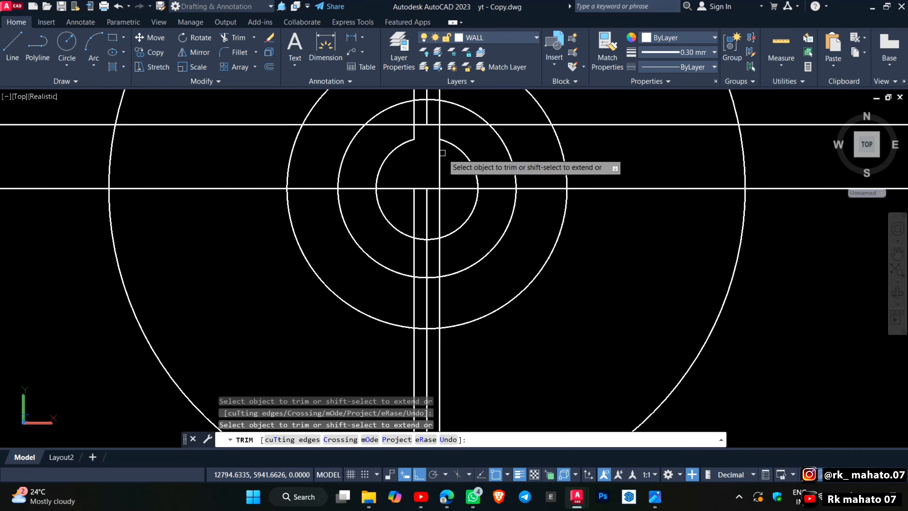
{"action": "left_click_drag", "start_coordinate": [442, 153], "coordinate": [438, 153]}
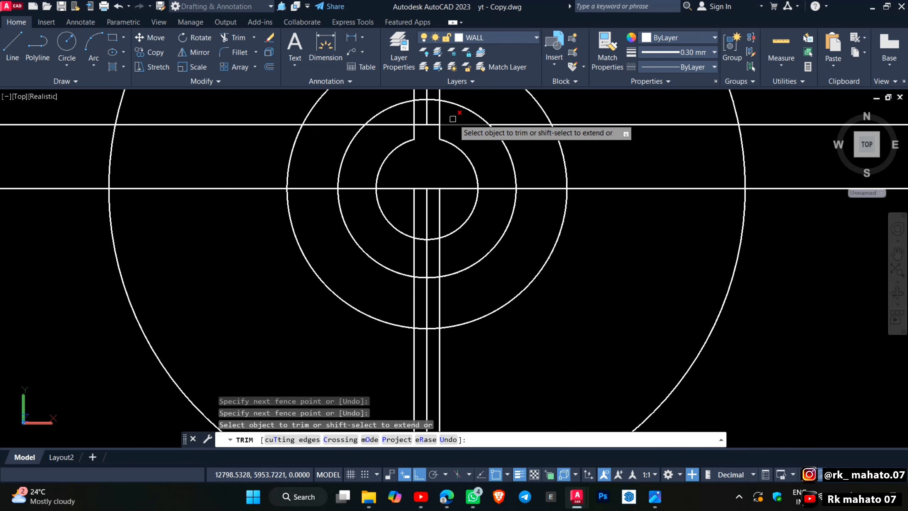
{"action": "left_click_drag", "start_coordinate": [454, 116], "coordinate": [408, 115]}
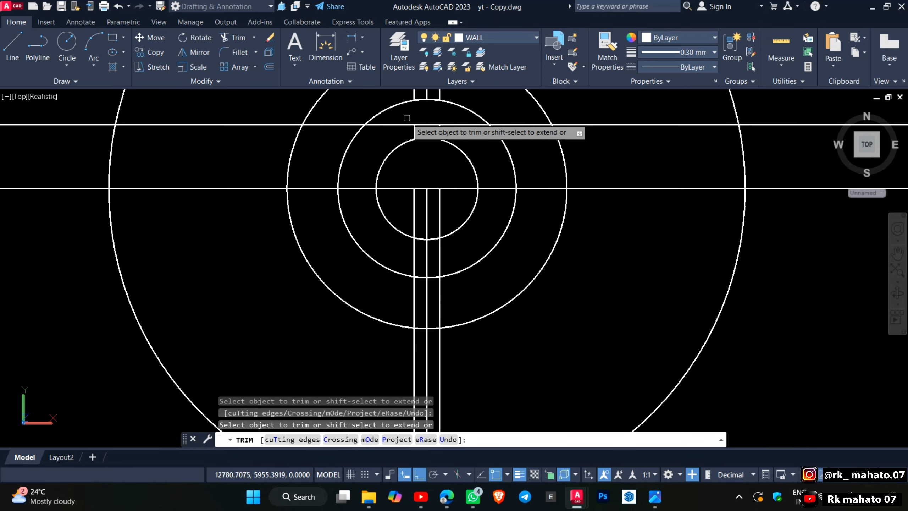
{"action": "left_click", "coordinate": [402, 122]}
{"action": "left_click", "coordinate": [407, 132]}
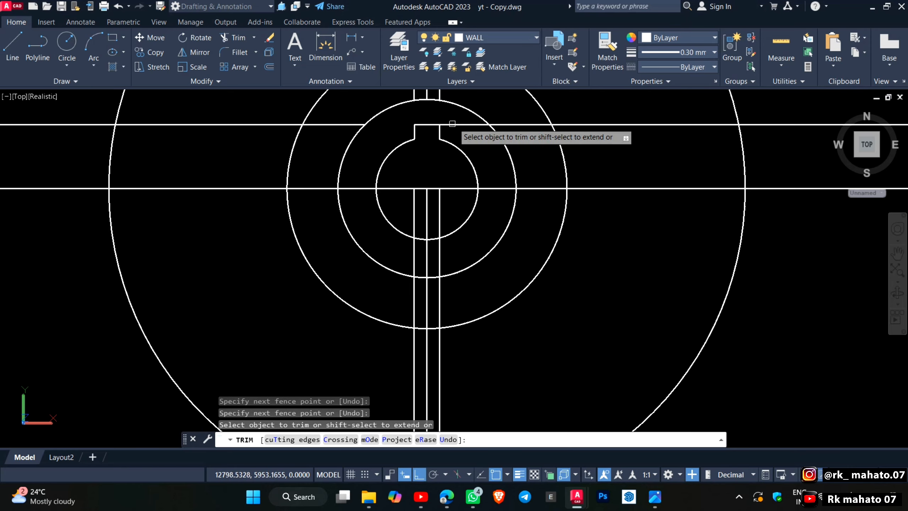
{"action": "left_click", "coordinate": [450, 125]}
{"action": "key", "text": "Escape"}
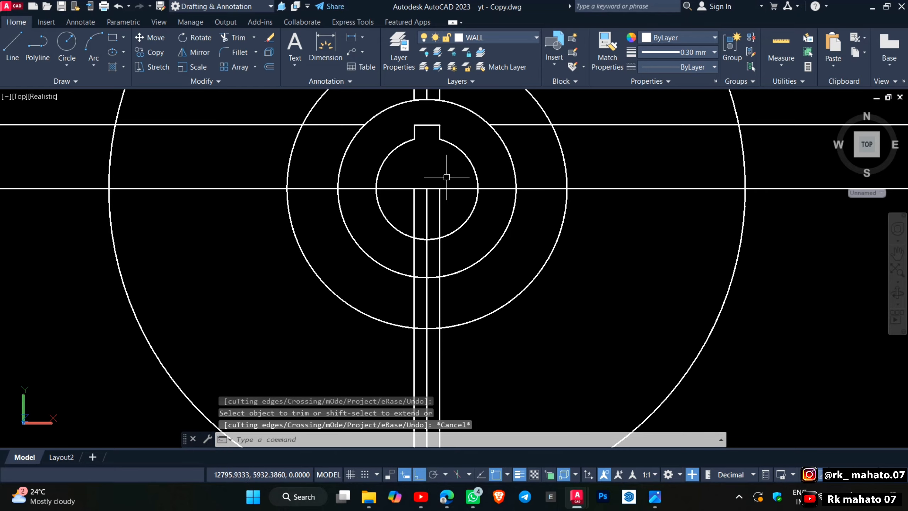
Erase the horizontal centre line and the three vertical lines running down from the centre
{"action": "left_click", "coordinate": [453, 178]}
{"action": "left_click", "coordinate": [399, 203]}
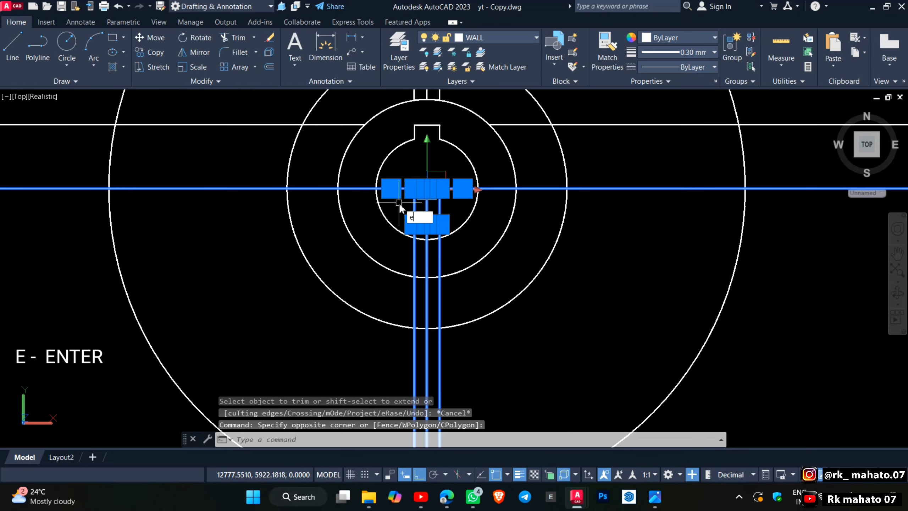
{"action": "key", "text": "Return"}
Erase the leftover horizontal construction lines on both sides of the keyway and the three vertical lines above it
{"action": "middle_click_drag", "start_coordinate": [458, 153], "coordinate": [450, 190]}
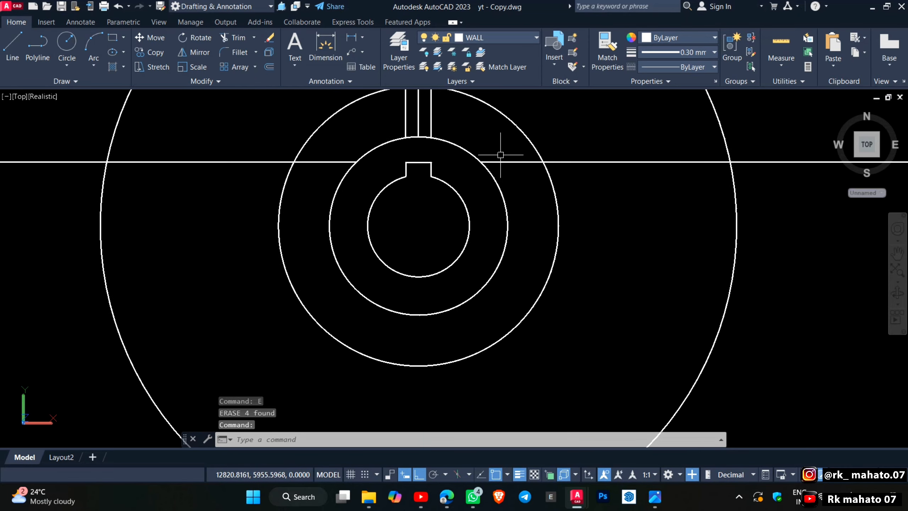
{"action": "left_click", "coordinate": [503, 163]}
{"action": "key", "text": "Delete"}
{"action": "left_click", "coordinate": [452, 118]}
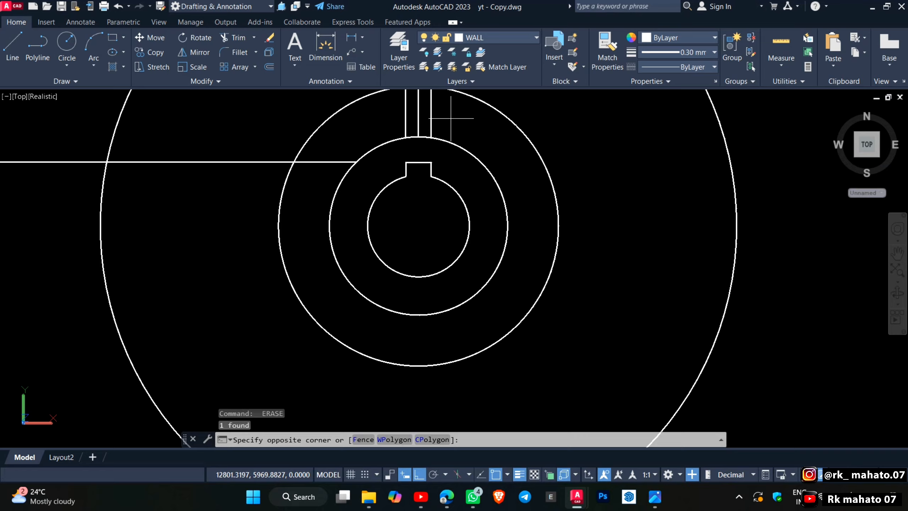
{"action": "left_click", "coordinate": [387, 125]}
{"action": "key", "text": "Delete"}
{"action": "left_click", "coordinate": [340, 157]}
{"action": "left_click", "coordinate": [324, 170]}
{"action": "key", "text": "Delete"}
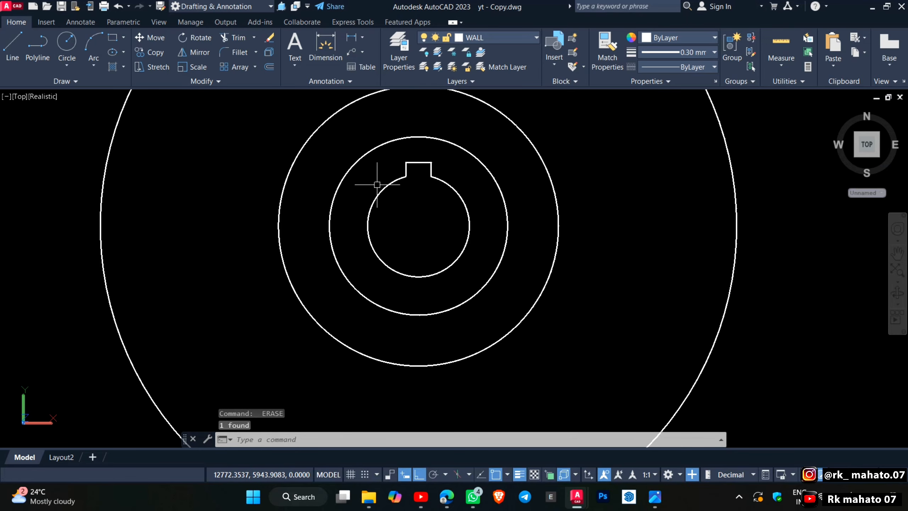
Draw a horizontal line from the circles' centre to the right quadrant of the outermost circle
{"action": "scroll", "coordinate": [418, 212], "scroll_direction": "down", "scroll_amount": 4}
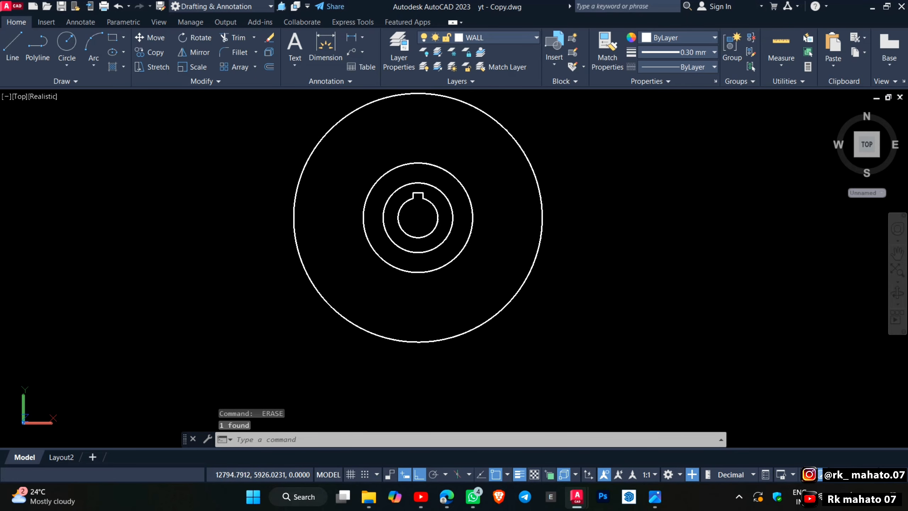
{"action": "key", "text": "Escape"}
{"action": "key", "text": "Return"}
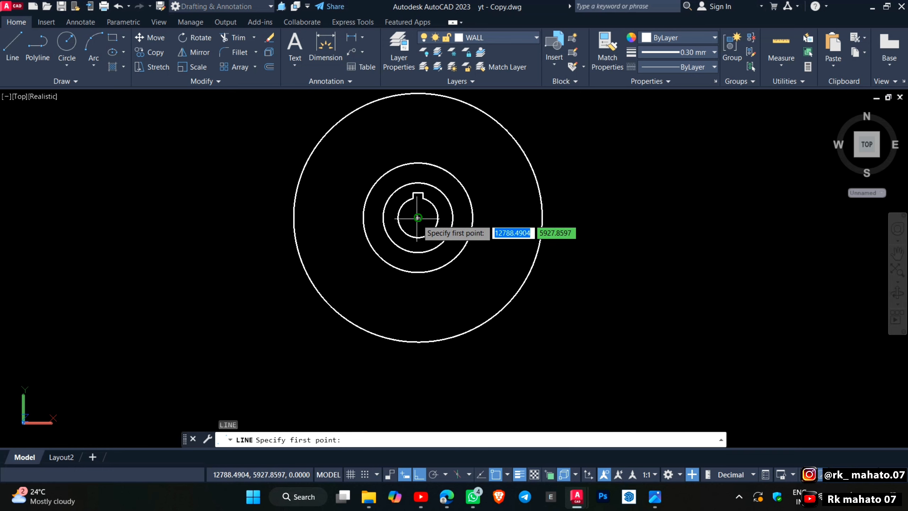
{"action": "left_click", "coordinate": [417, 218]}
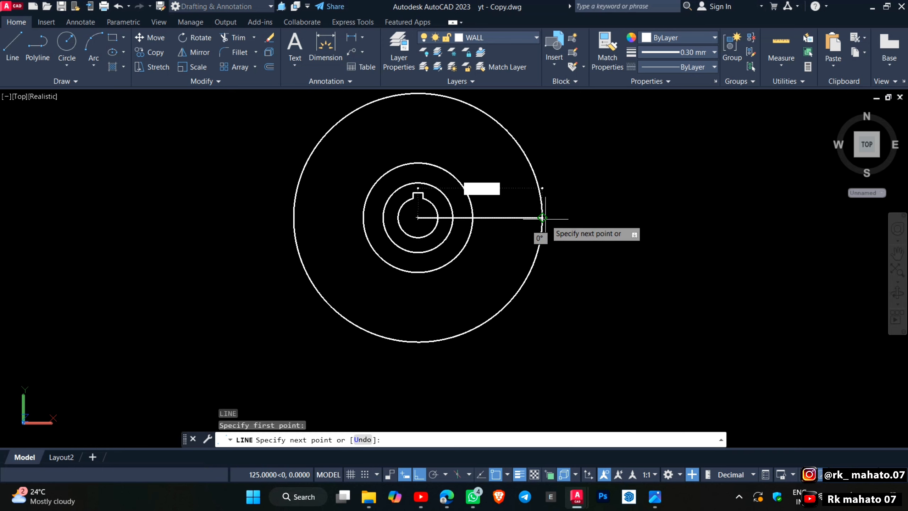
{"action": "left_click", "coordinate": [540, 217]}
{"action": "key", "text": "Escape"}
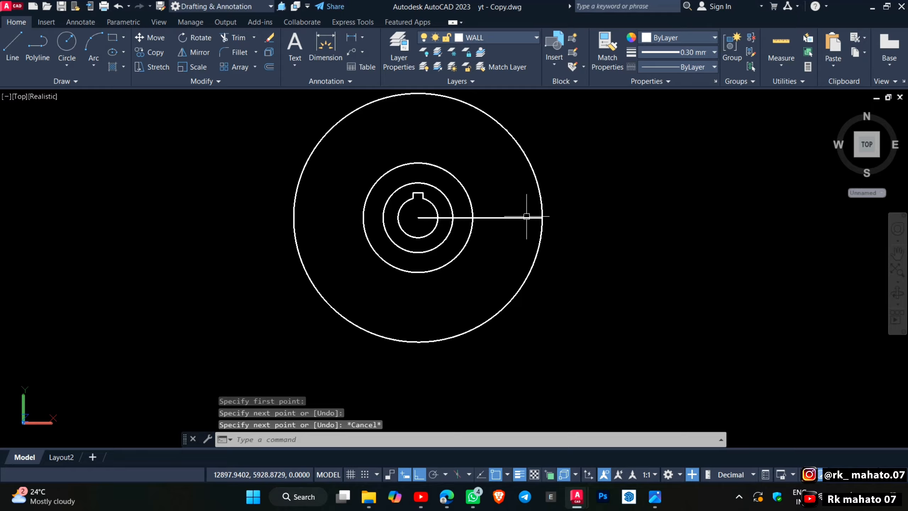
Create a polar array of the radial line around the circles' centre with 3 items over 360 degrees
{"action": "left_click", "coordinate": [527, 217]}
{"action": "type", "text": "a"}
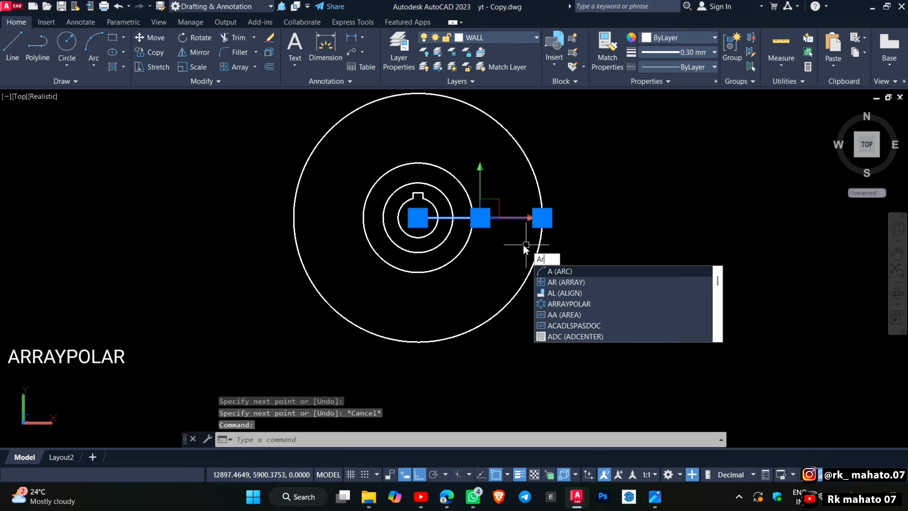
{"action": "type", "text": "RR"}
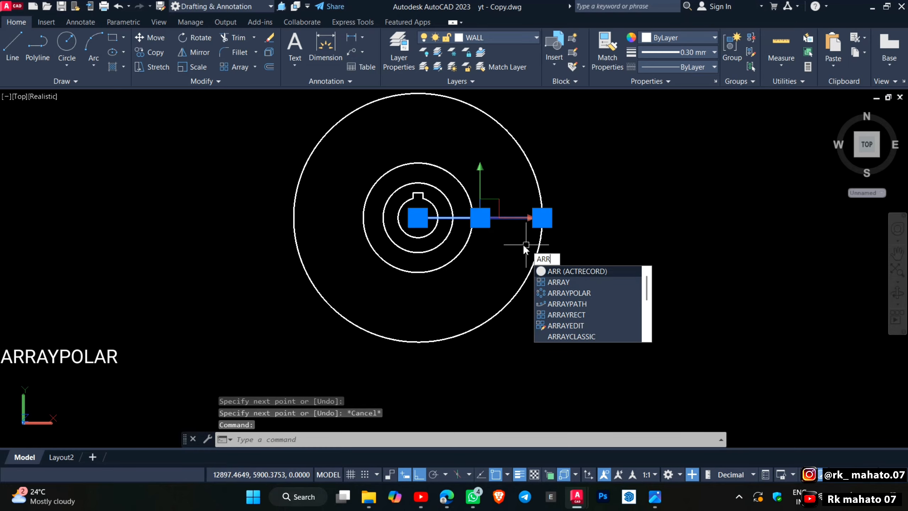
{"action": "left_click", "coordinate": [567, 293]}
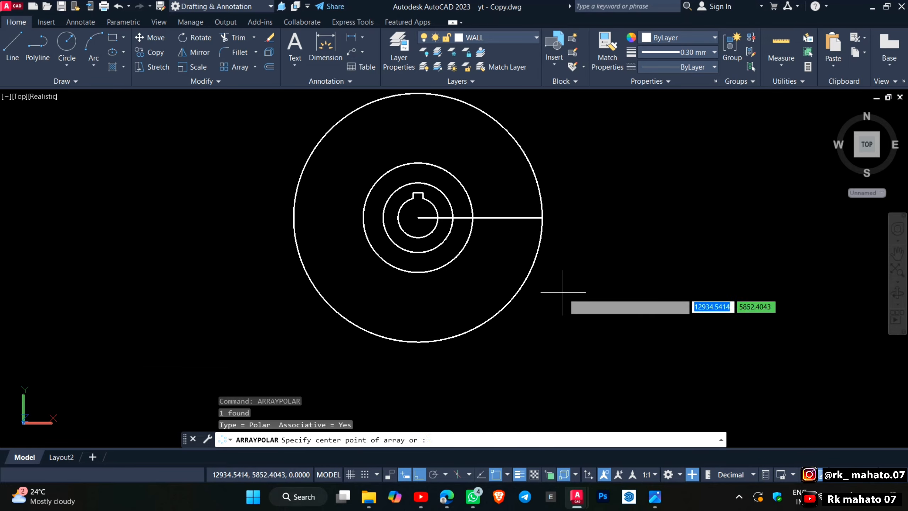
{"action": "left_click", "coordinate": [418, 217]}
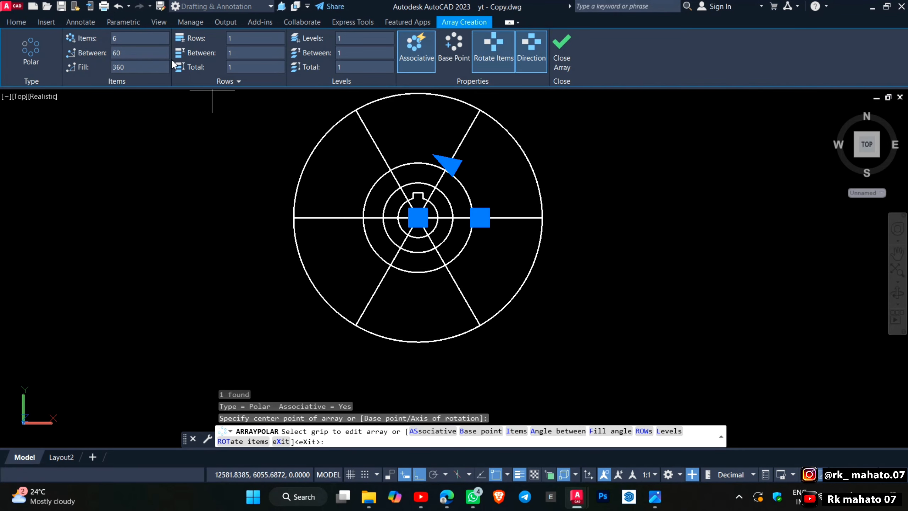
{"action": "left_click", "coordinate": [150, 42]}
{"action": "type", "text": "3"}
{"action": "key", "text": "Return"}
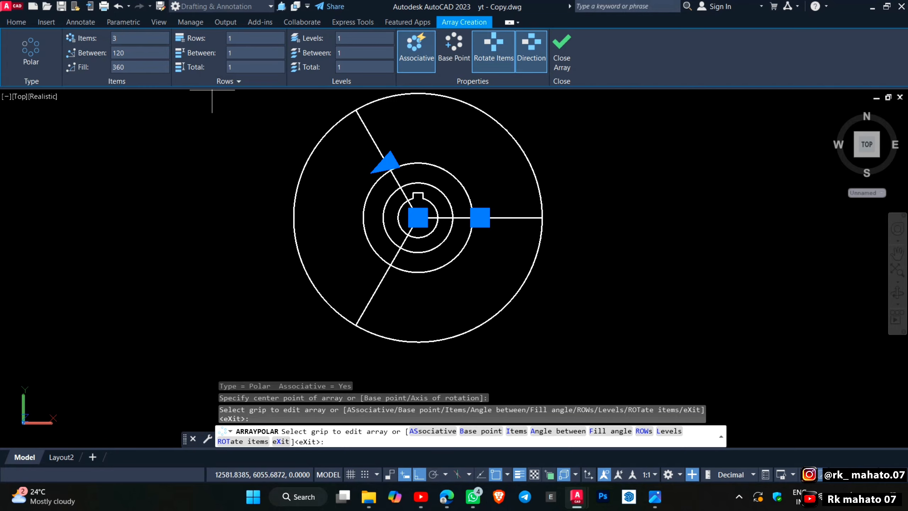
{"action": "left_click", "coordinate": [560, 54]}
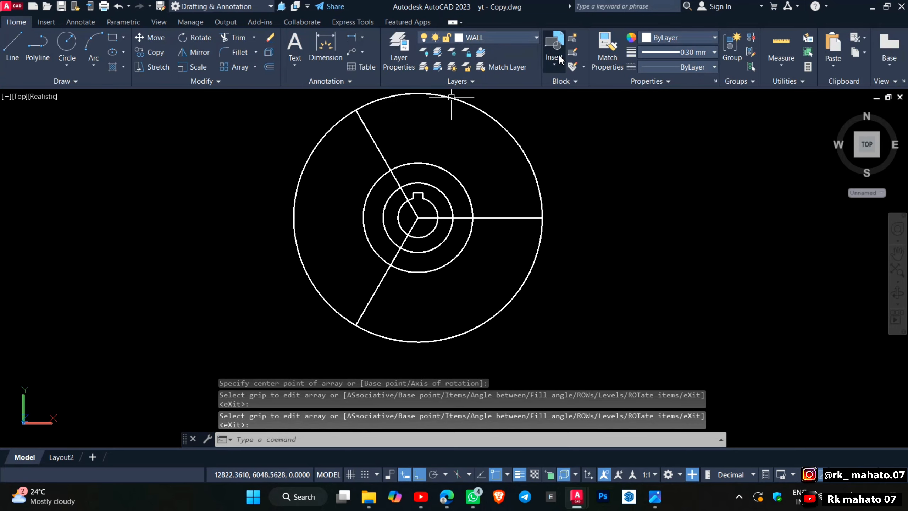
Draw a Start, End, Angle arc of 90° from the horizontal line's outer end to where the upper-left radial line crosses the second-largest circle
{"action": "left_click", "coordinate": [95, 63]}
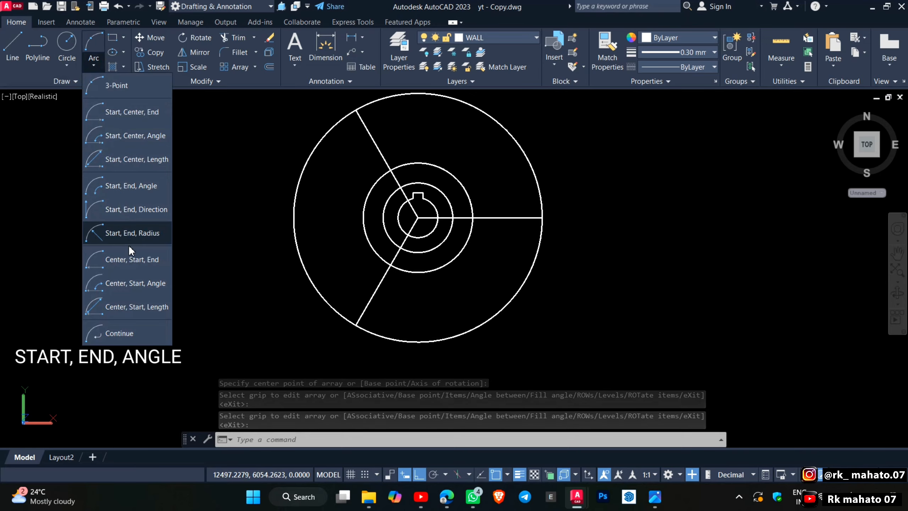
{"action": "left_click", "coordinate": [144, 184]}
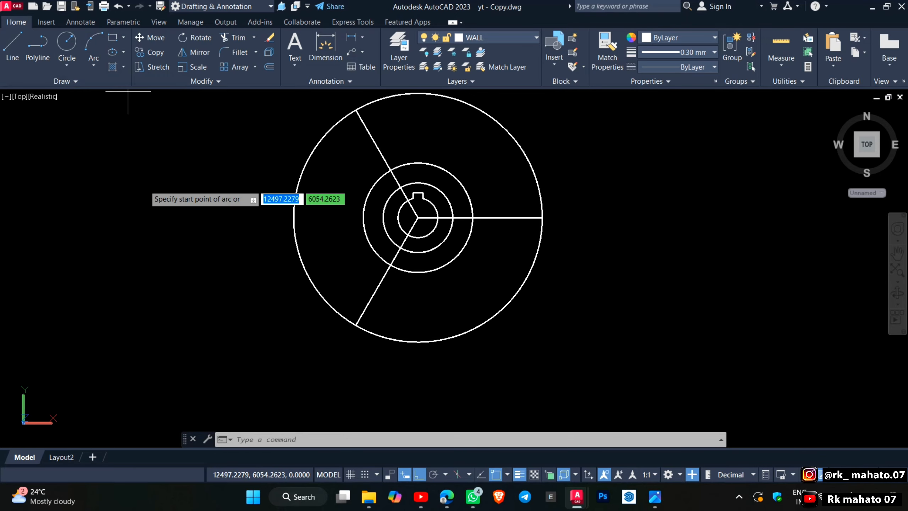
{"action": "left_click", "coordinate": [542, 218]}
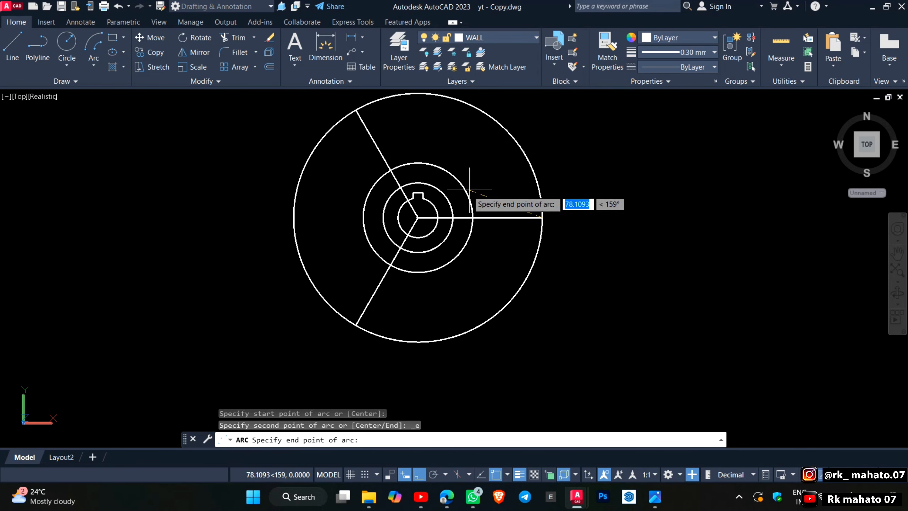
{"action": "left_click", "coordinate": [392, 171]}
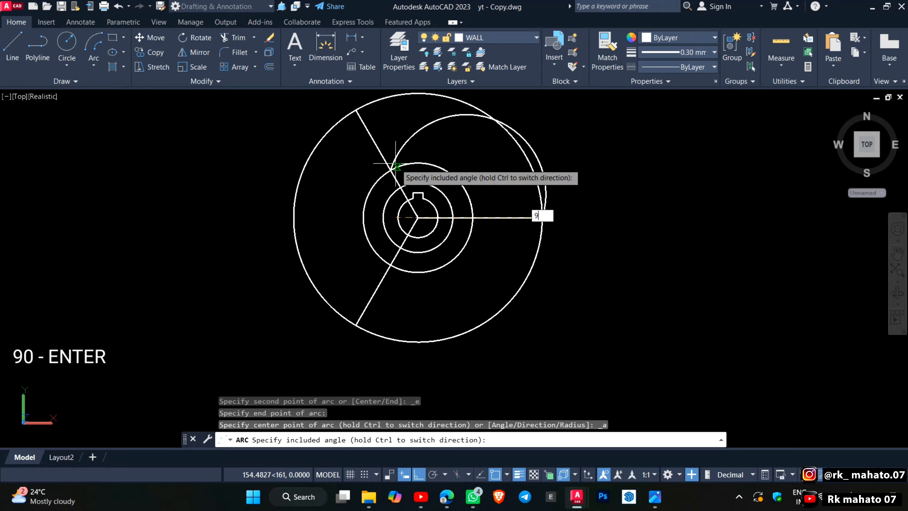
{"action": "key", "text": "Return"}
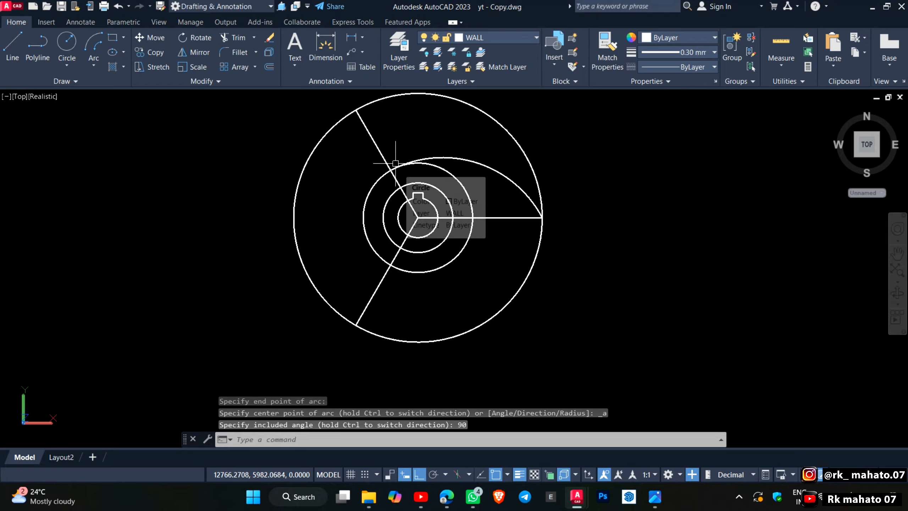
{"action": "key", "text": "Escape"}
Offset the 90° arc by 4 towards its outer side
{"action": "type", "text": "o"}
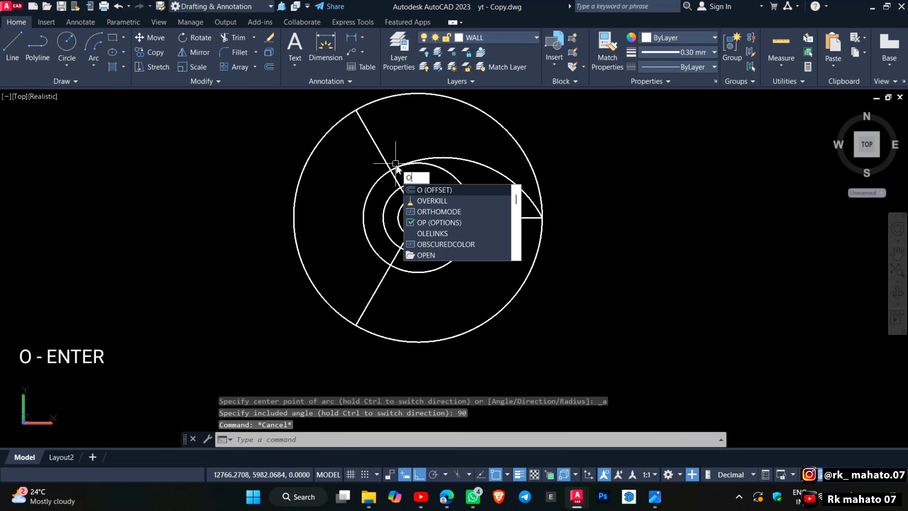
{"action": "key", "text": "Return"}
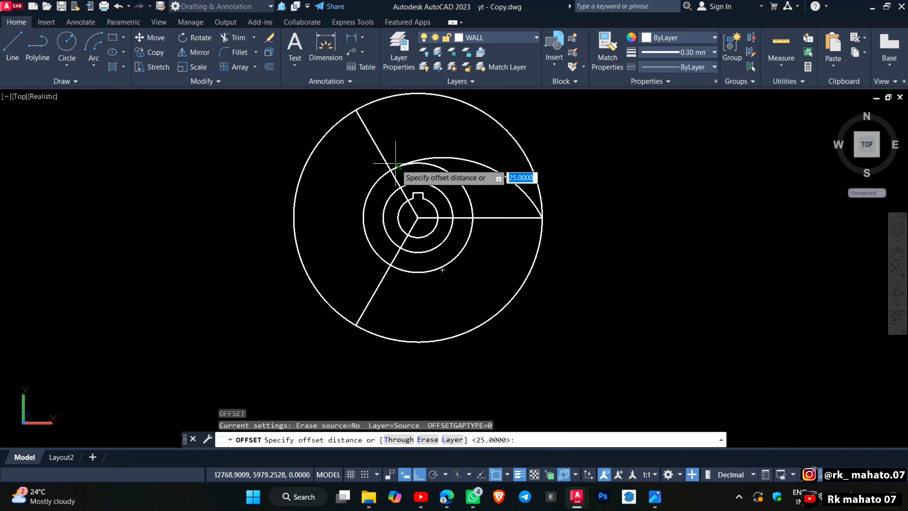
{"action": "type", "text": "4"}
{"action": "key", "text": "Return"}
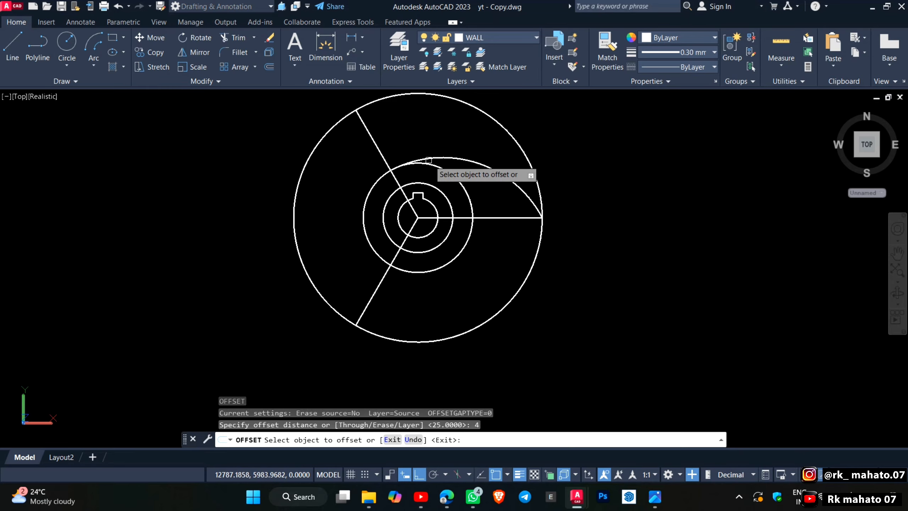
{"action": "left_click", "coordinate": [447, 158]}
{"action": "left_click", "coordinate": [451, 139]}
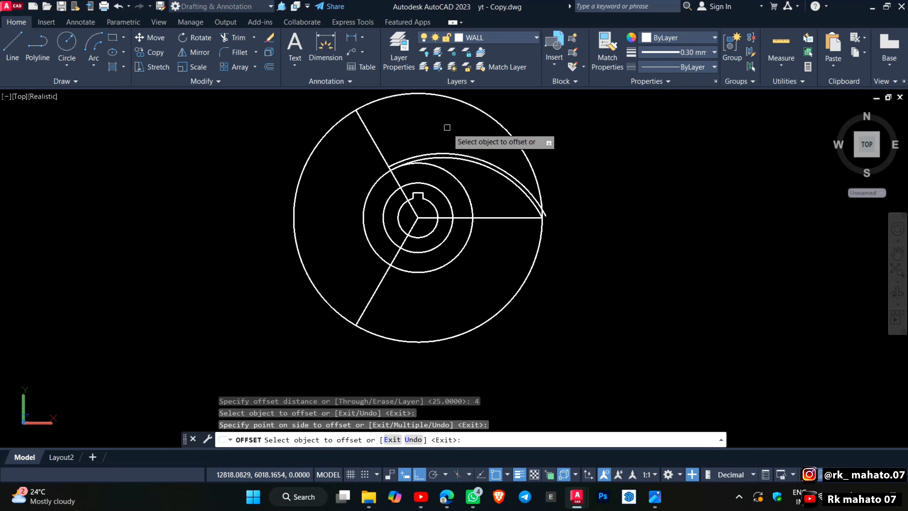
{"action": "key", "text": "Escape"}
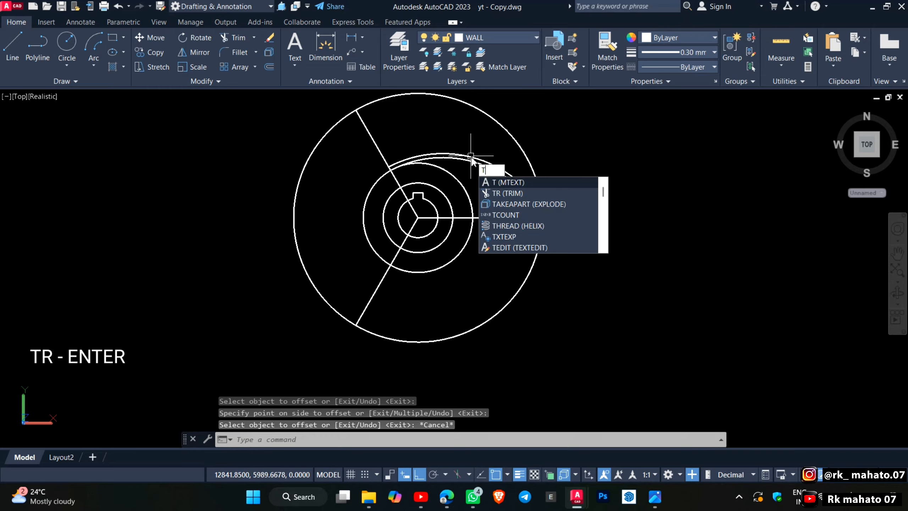
Trim the end of the offset arc that sticks out beyond the outermost circle
{"action": "type", "text": "r"}
{"action": "key", "text": "Return"}
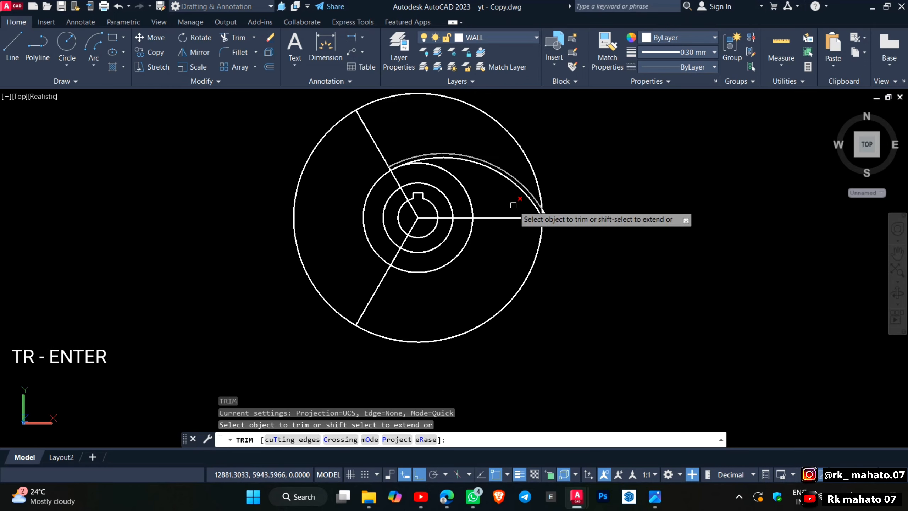
{"action": "left_click", "coordinate": [545, 217]}
{"action": "key", "text": "Escape"}
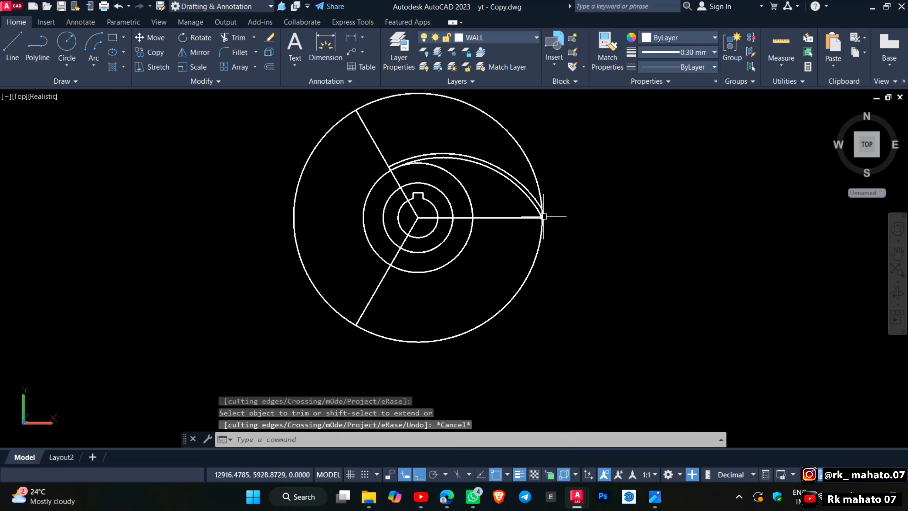
Extend the inner end of the offset arc to the upper-left radial line
{"action": "type", "text": "ex"}
{"action": "key", "text": "Return"}
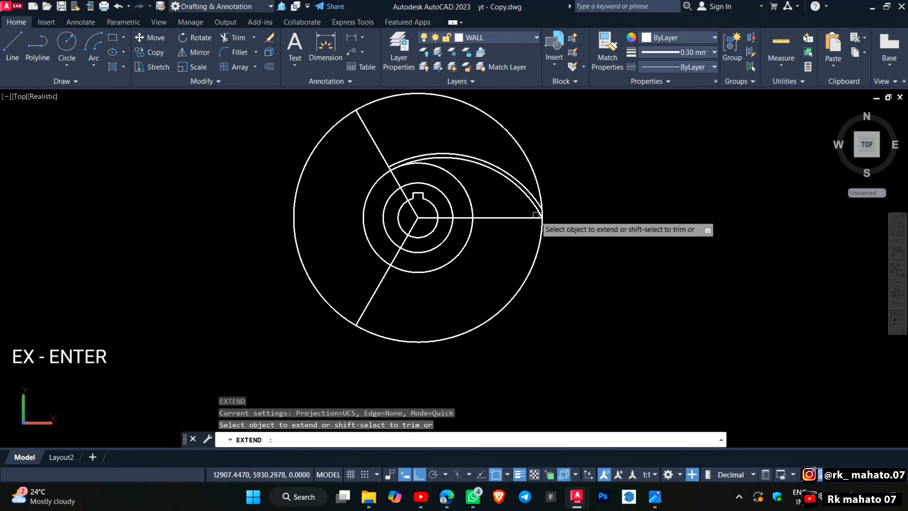
{"action": "left_click", "coordinate": [395, 159]}
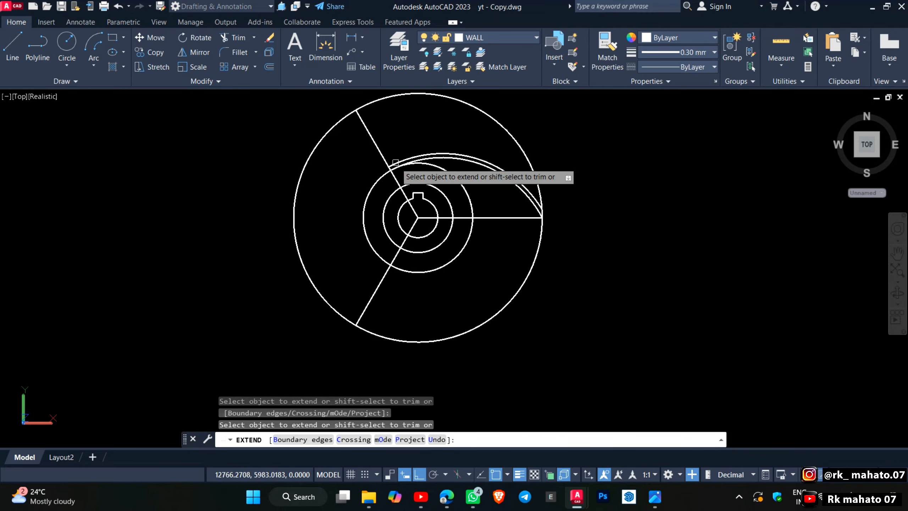
{"action": "key", "text": "Escape"}
Explode the polar array of radial lines into separate lines
{"action": "left_click", "coordinate": [396, 178]}
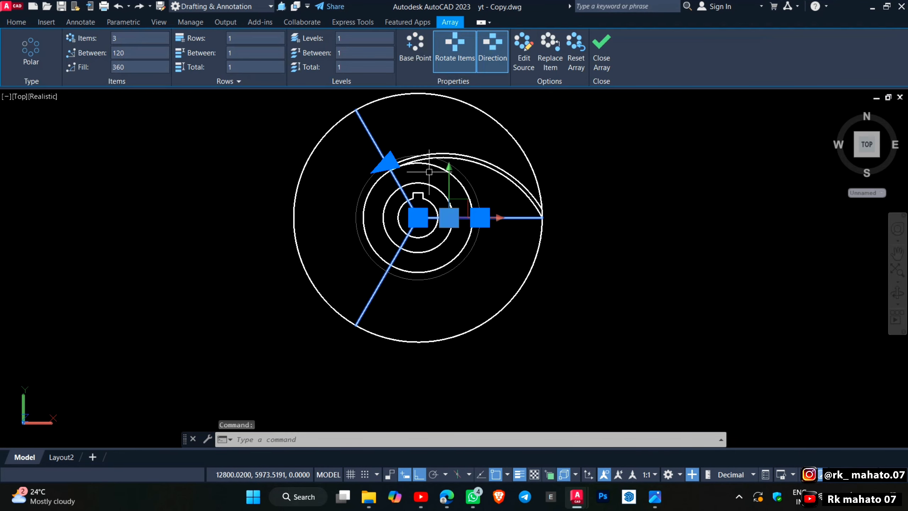
{"action": "type", "text": "x"}
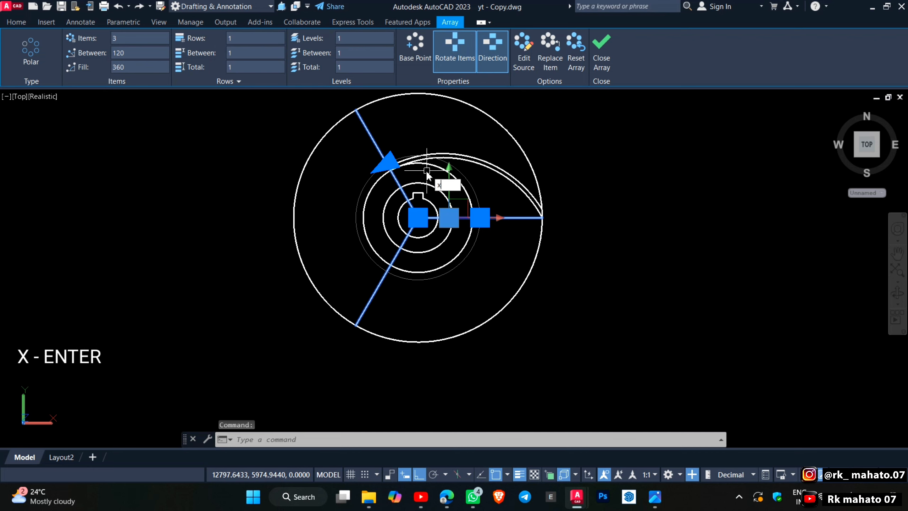
{"action": "key", "text": "Return"}
{"action": "key", "text": "Escape"}
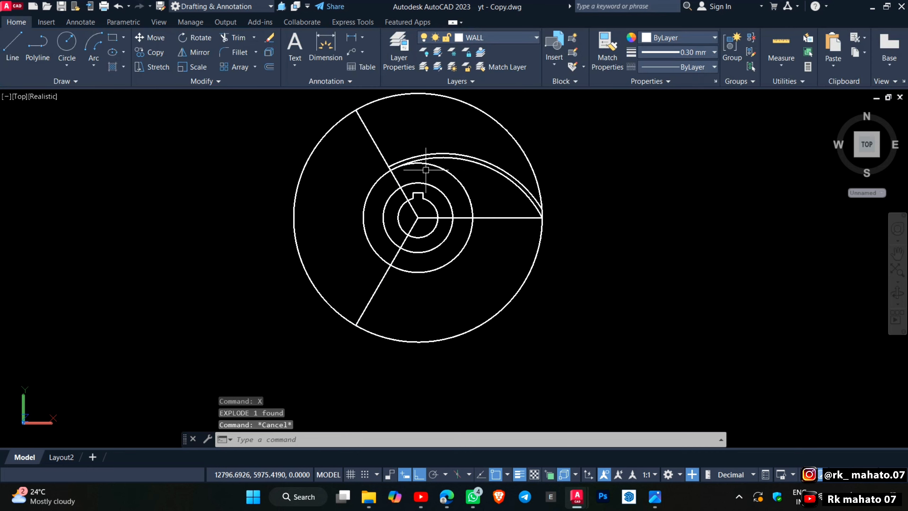
Trim the upper-left radial line outside the offset arc and just inside the second-largest circle, keeping the short piece between the two arcs
{"action": "type", "text": "tr"}
{"action": "key", "text": "Return"}
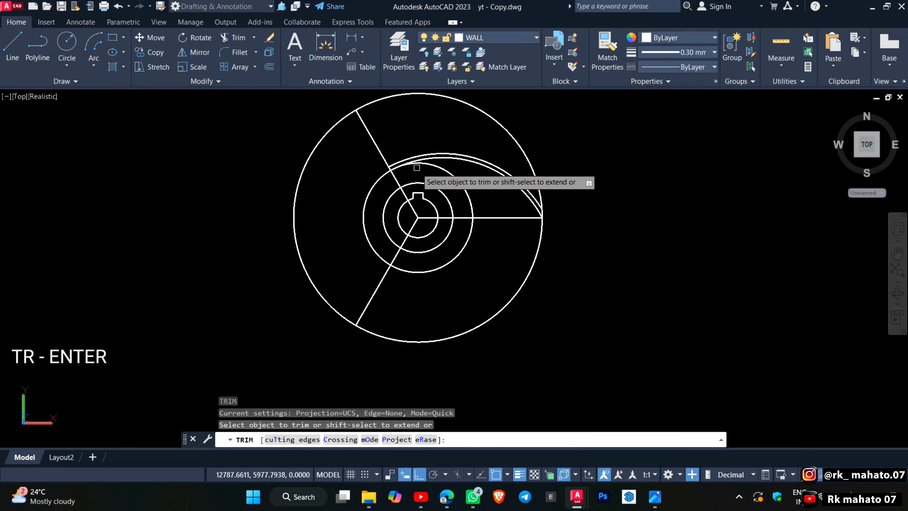
{"action": "left_click", "coordinate": [379, 150]}
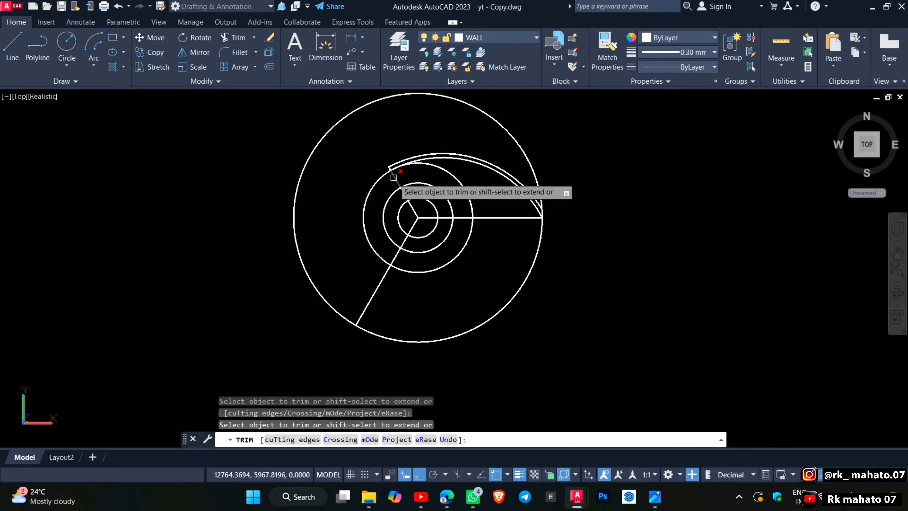
{"action": "key", "text": "Escape"}
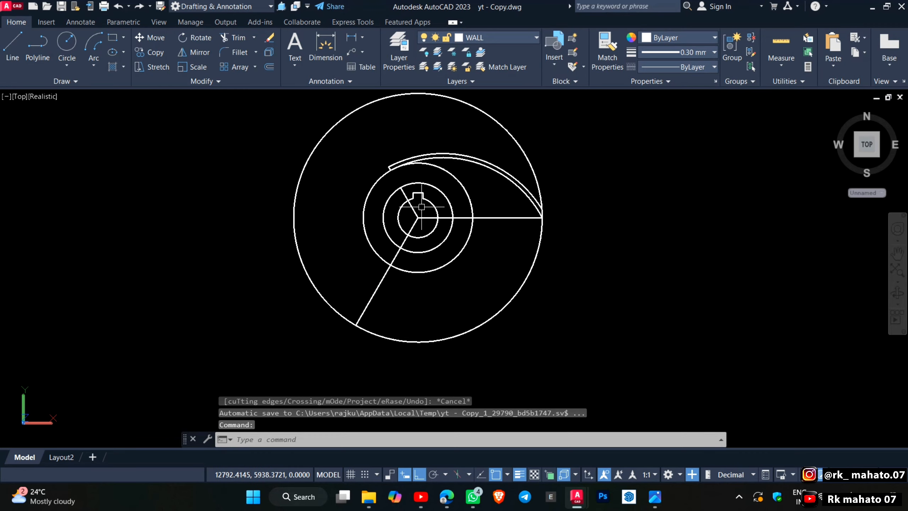
Erase the three remaining radial lines that meet at the centre
{"action": "left_click", "coordinate": [421, 206]}
{"action": "left_click", "coordinate": [418, 217]}
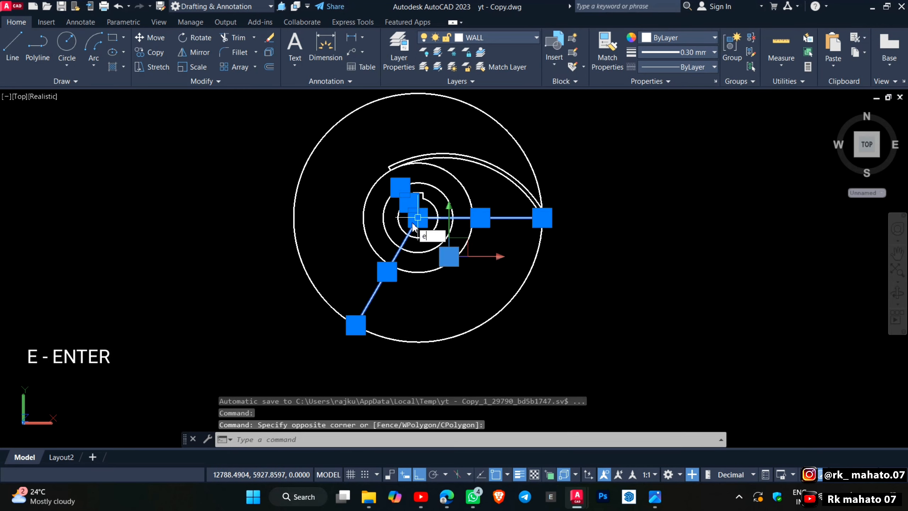
{"action": "type", "text": "e"}
{"action": "key", "text": "Return"}
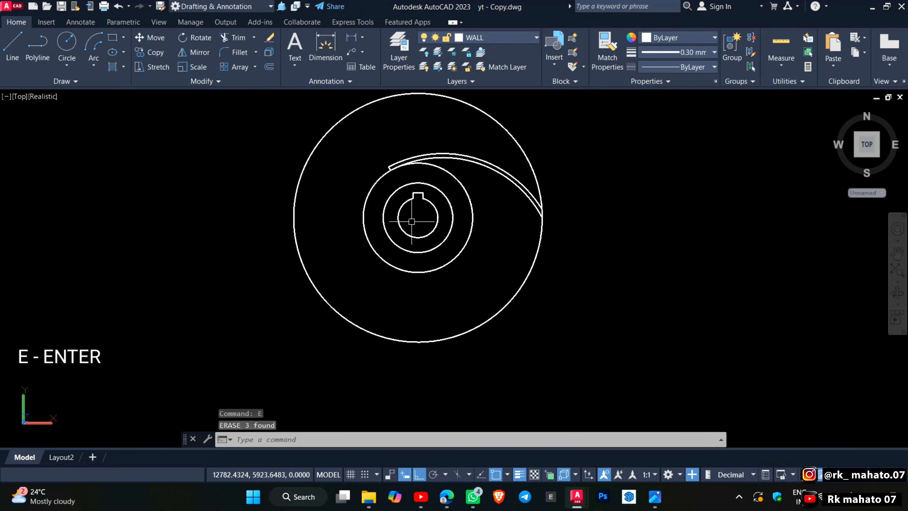
Create a polar array of the curved arm about the centre of the circles with 3 items over 360 degrees
{"action": "left_click", "coordinate": [379, 156]}
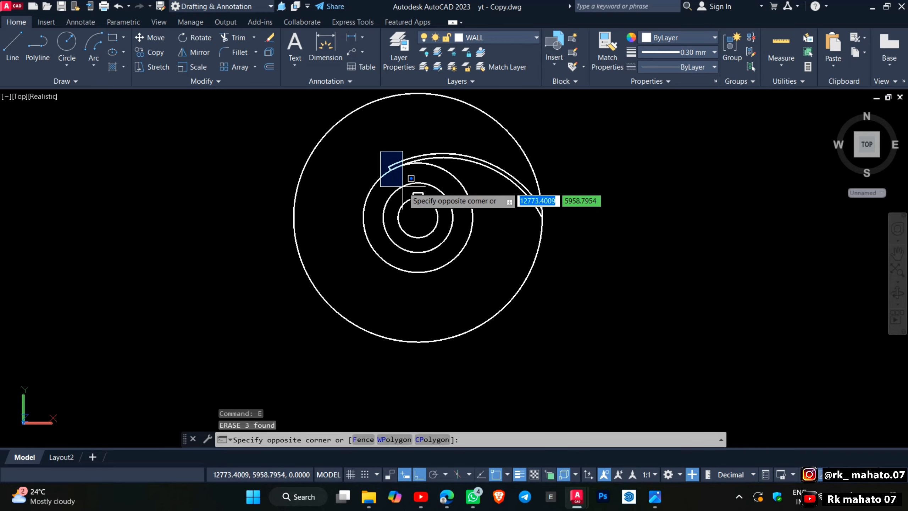
{"action": "left_click", "coordinate": [472, 157]}
{"action": "type", "text": "a"}
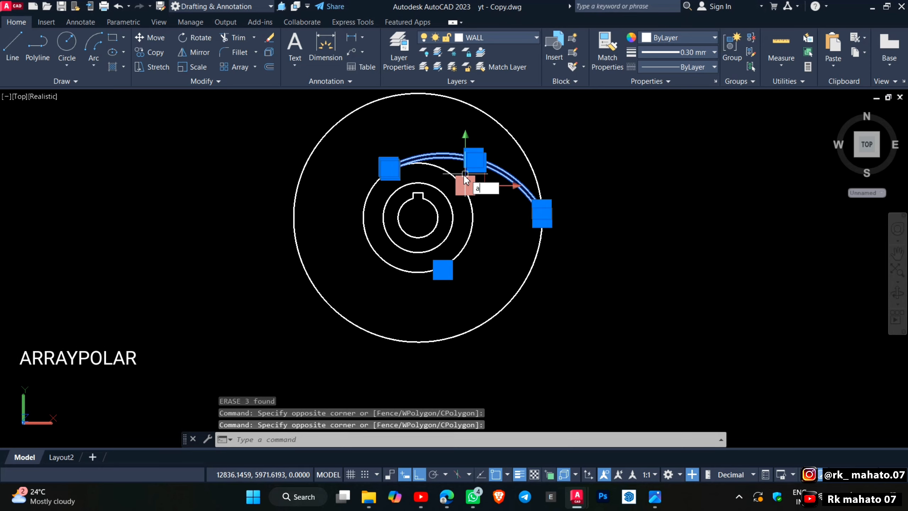
{"action": "type", "text": "rr"}
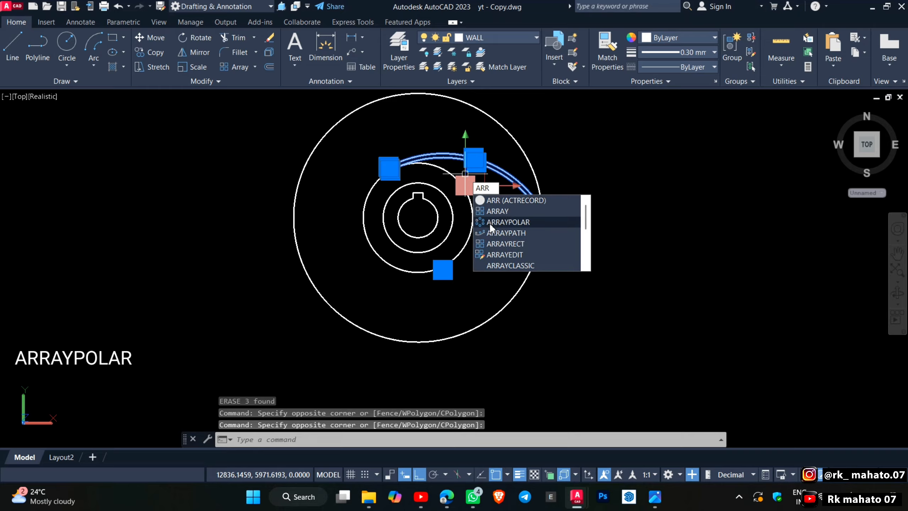
{"action": "left_click", "coordinate": [489, 223]}
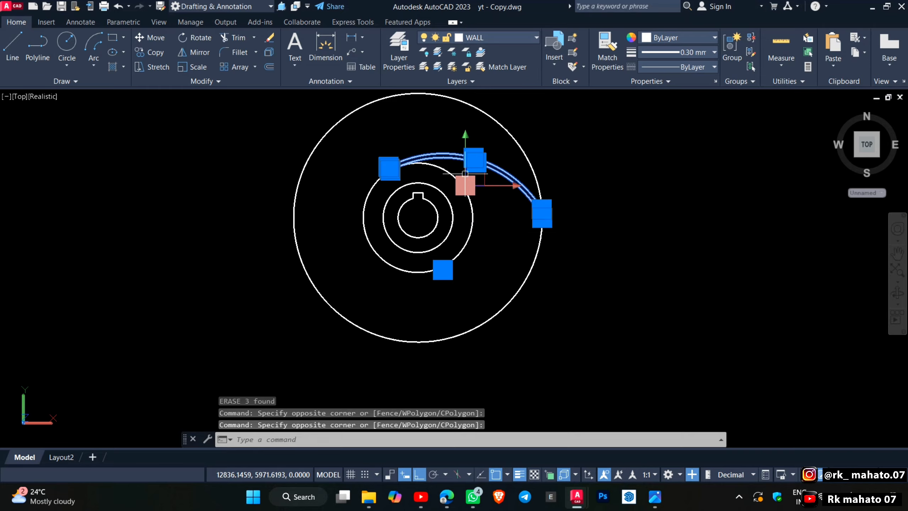
{"action": "left_click", "coordinate": [418, 217]}
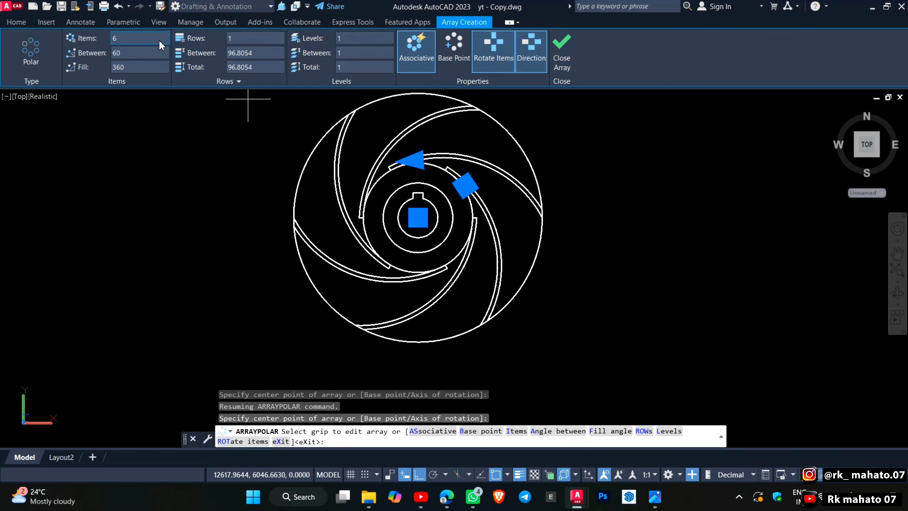
{"action": "type", "text": "3"}
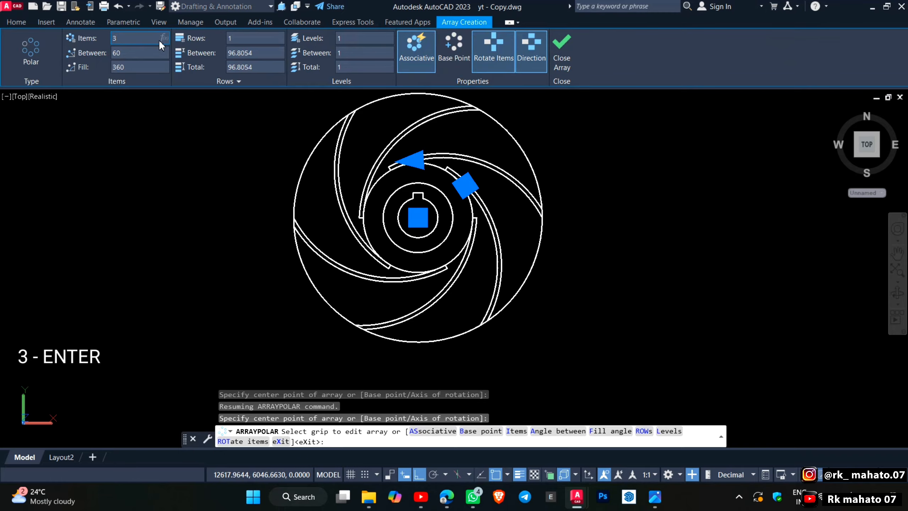
{"action": "key", "text": "Return"}
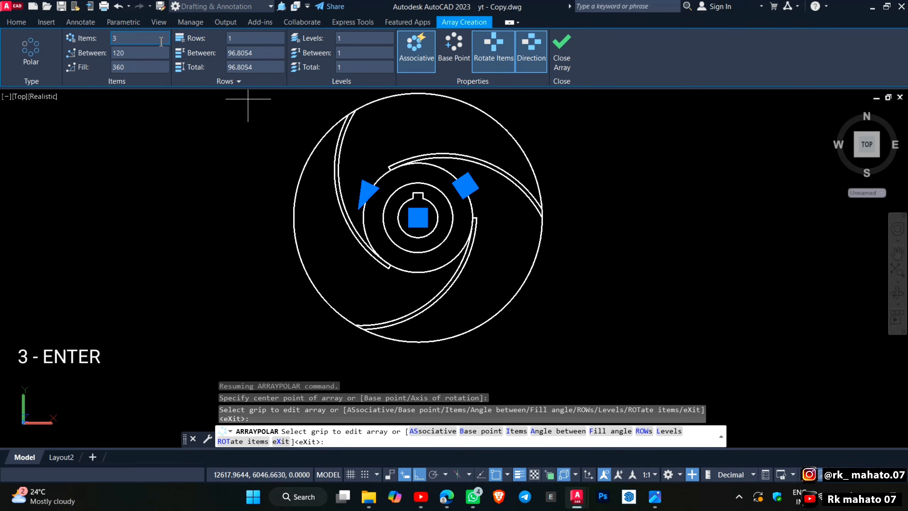
{"action": "left_click", "coordinate": [561, 50]}
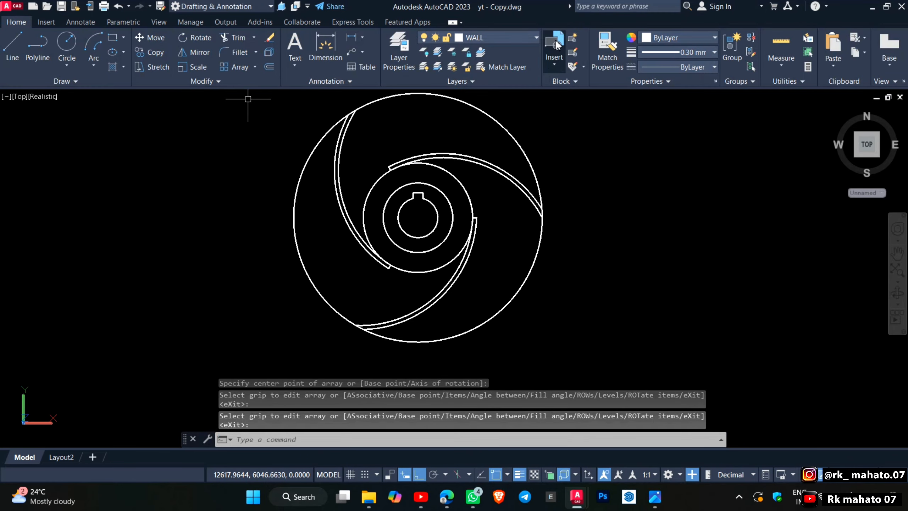
Change to the SW isometric view and switch to the 3D Modeling workspace
{"action": "left_click", "coordinate": [858, 155]}
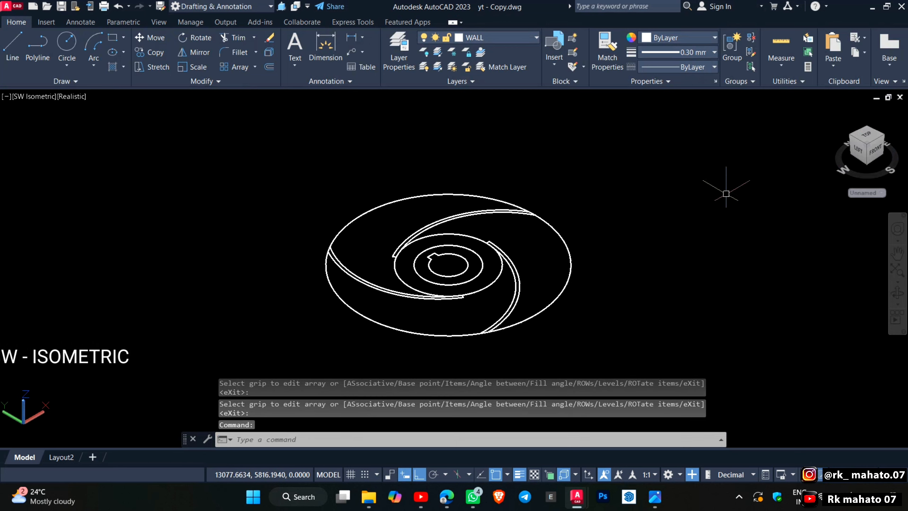
{"action": "left_click", "coordinate": [218, 7]}
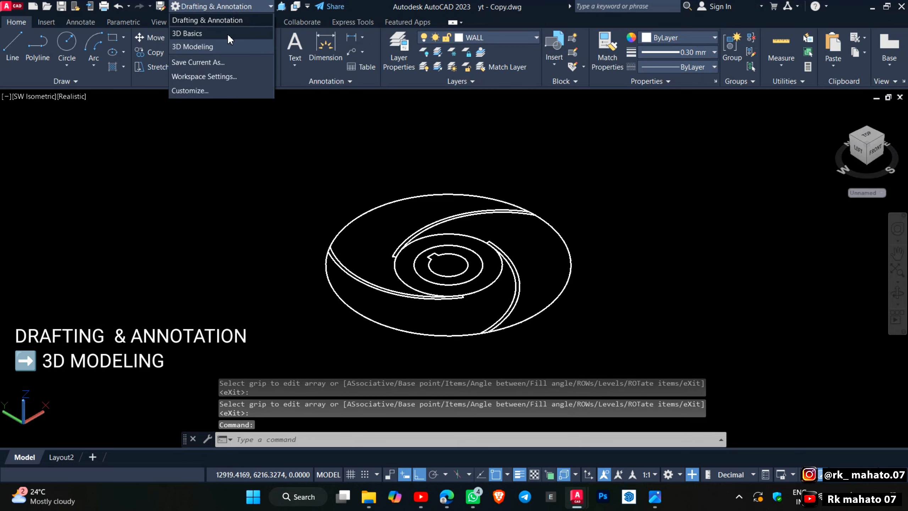
{"action": "left_click", "coordinate": [226, 49]}
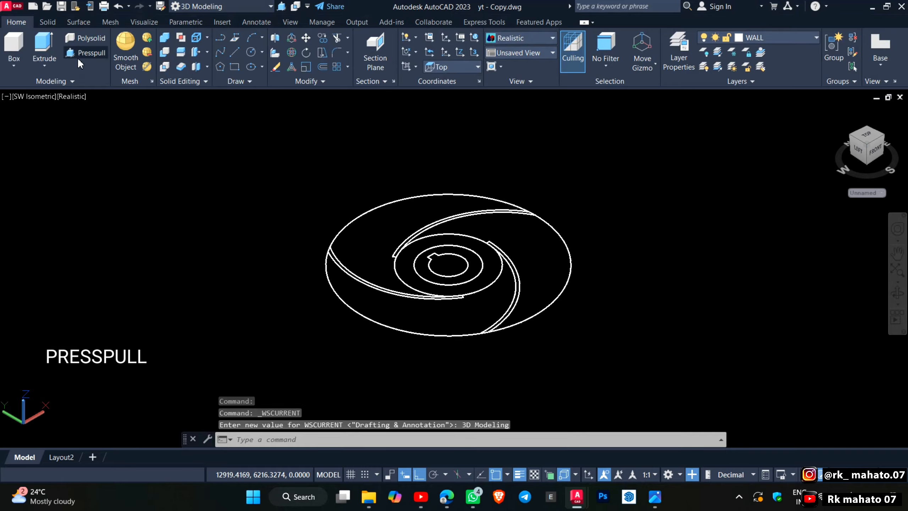
Presspull the closed area of the front-right curved arm to a height of 50
{"action": "left_click", "coordinate": [84, 54]}
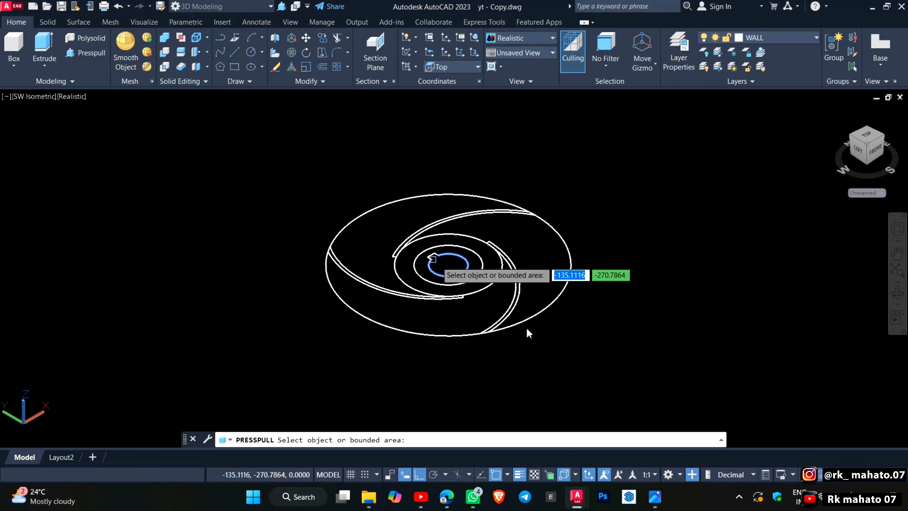
{"action": "scroll", "coordinate": [519, 306], "scroll_direction": "up", "scroll_amount": 2}
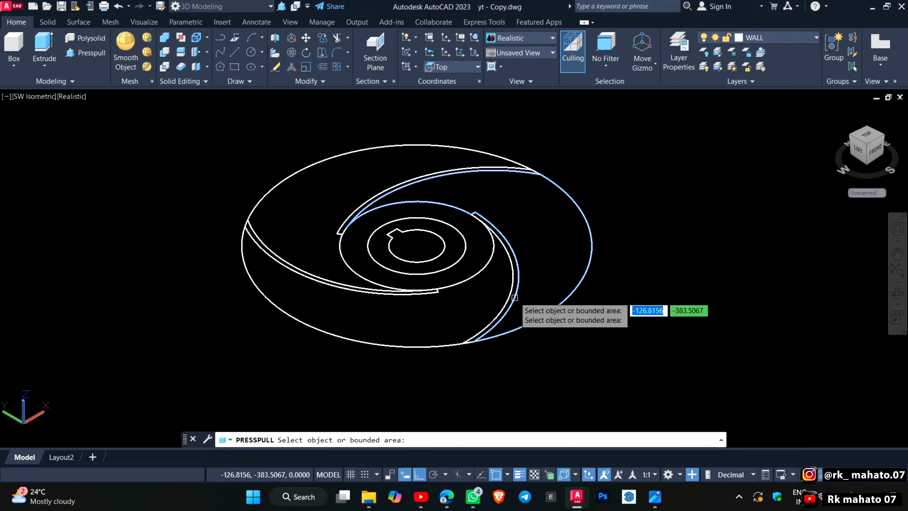
{"action": "scroll", "coordinate": [515, 297], "scroll_direction": "up", "scroll_amount": 2}
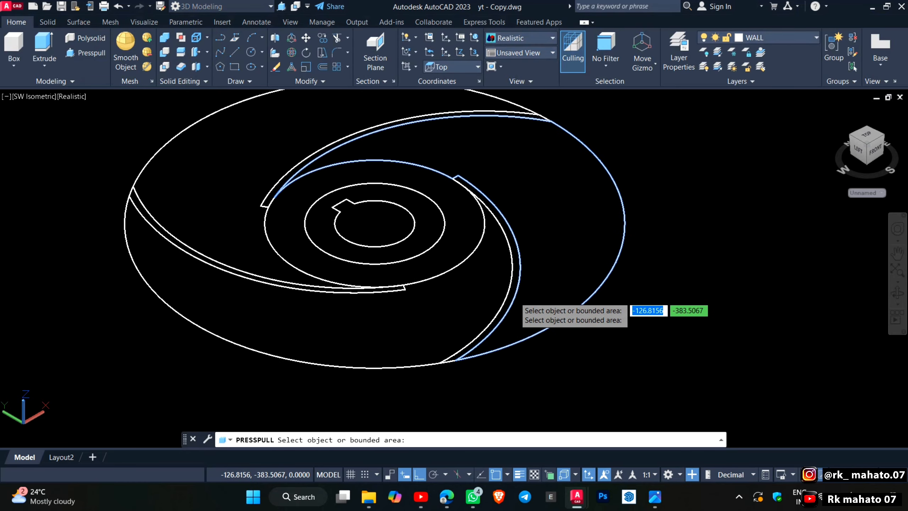
{"action": "left_click", "coordinate": [516, 279]}
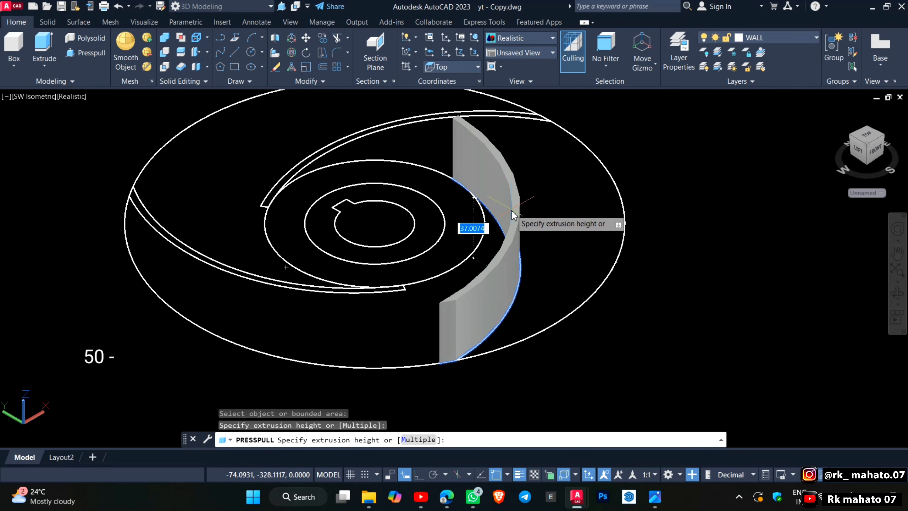
{"action": "type", "text": "50"}
{"action": "key", "text": "Return"}
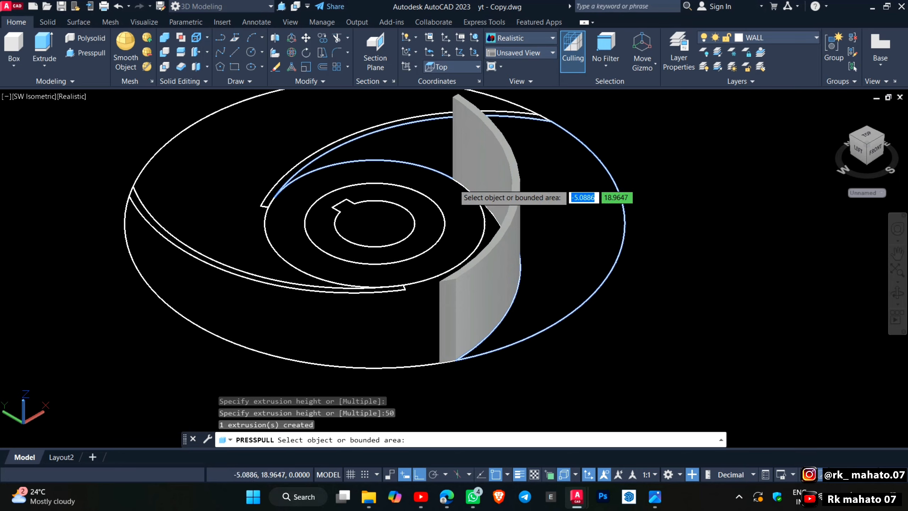
Presspull the other two curved arms to the same height as the first arm
{"action": "left_click", "coordinate": [409, 118]}
{"action": "left_click", "coordinate": [415, 108]}
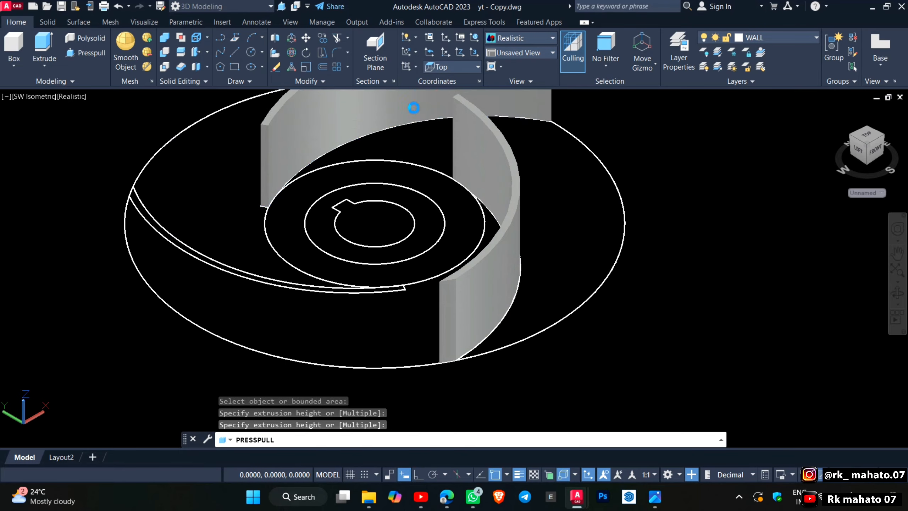
{"action": "left_click", "coordinate": [288, 285]}
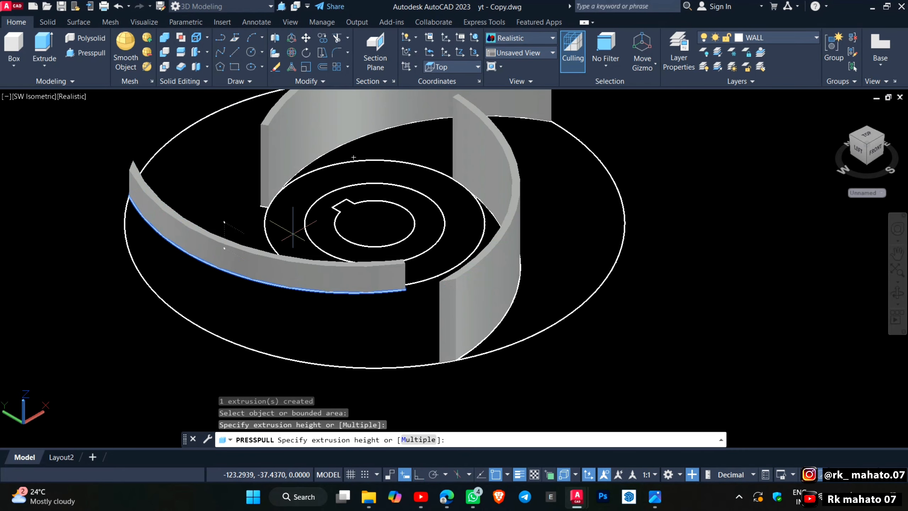
{"action": "left_click", "coordinate": [354, 158]}
{"action": "key", "text": "Return"}
Erase the second-largest circle and presspull the hub ring around the keyed bore to a height of 40
{"action": "left_click", "coordinate": [367, 162]}
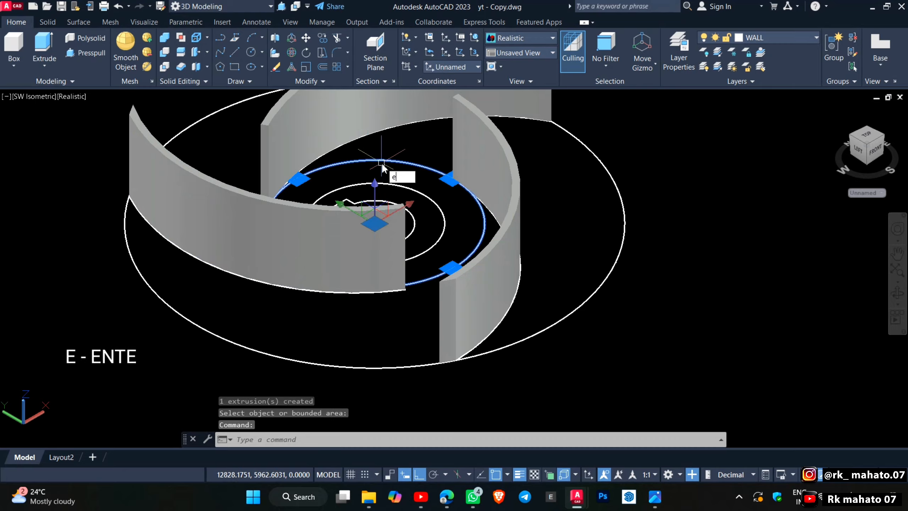
{"action": "key", "text": "Return"}
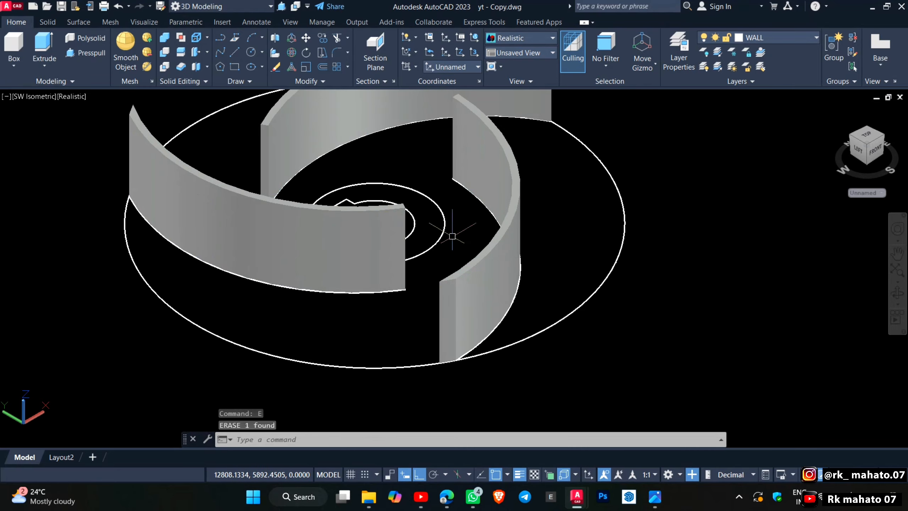
{"action": "left_click", "coordinate": [99, 56]}
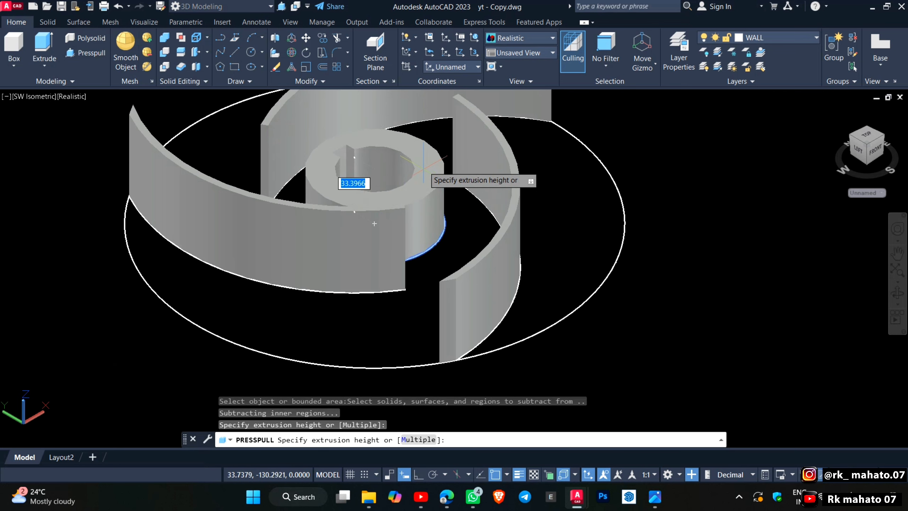
{"action": "type", "text": "40"}
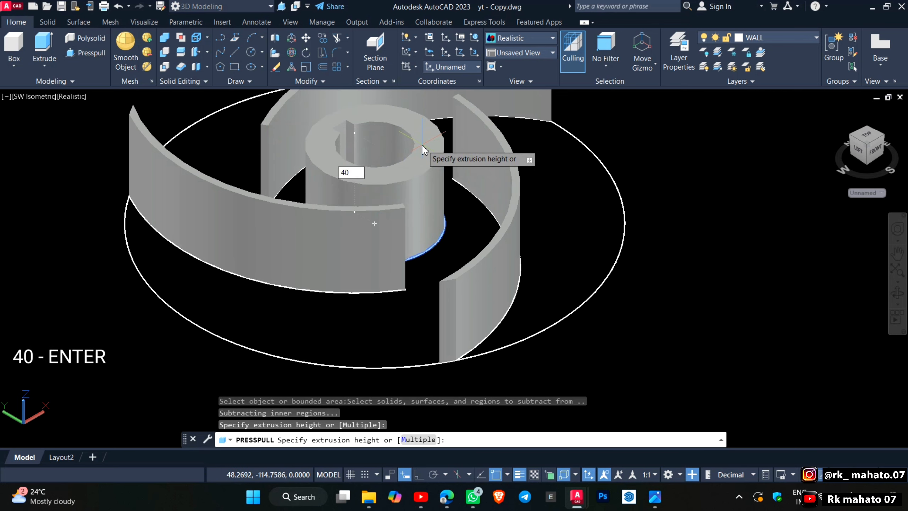
{"action": "key", "text": "Return"}
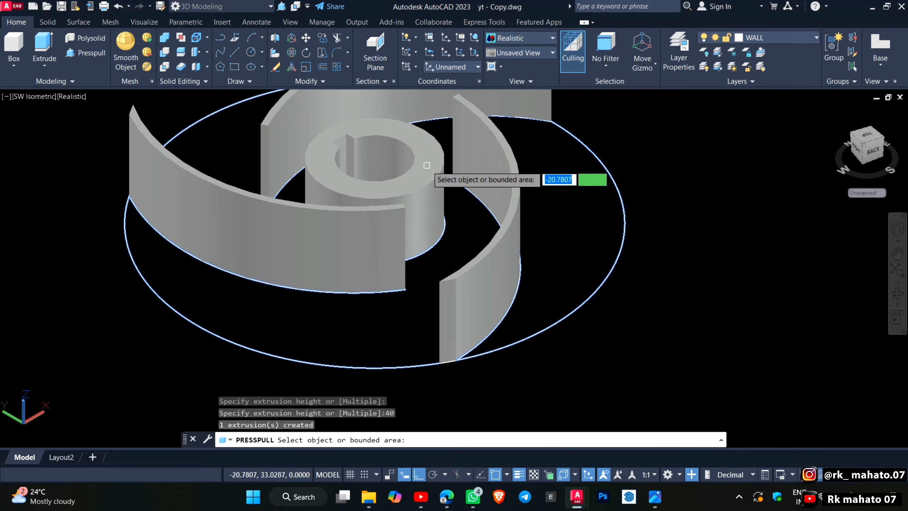
Presspull the base disc area between the hub and the outer circle to a height of 15
{"action": "left_click", "coordinate": [551, 281]}
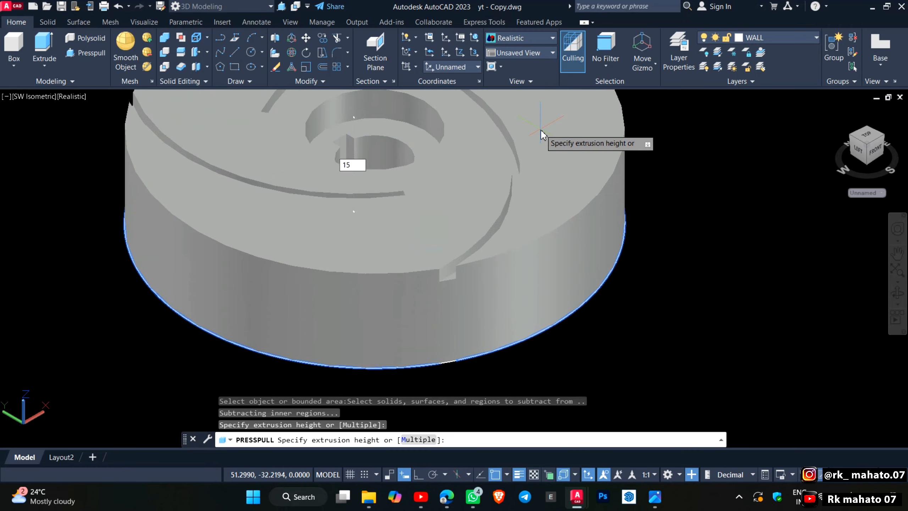
{"action": "key", "text": "Return"}
{"action": "key", "text": "Return"}
Union the base disc, hub and three curved arms into a single solid
{"action": "scroll", "coordinate": [559, 329], "scroll_direction": "down", "scroll_amount": 2}
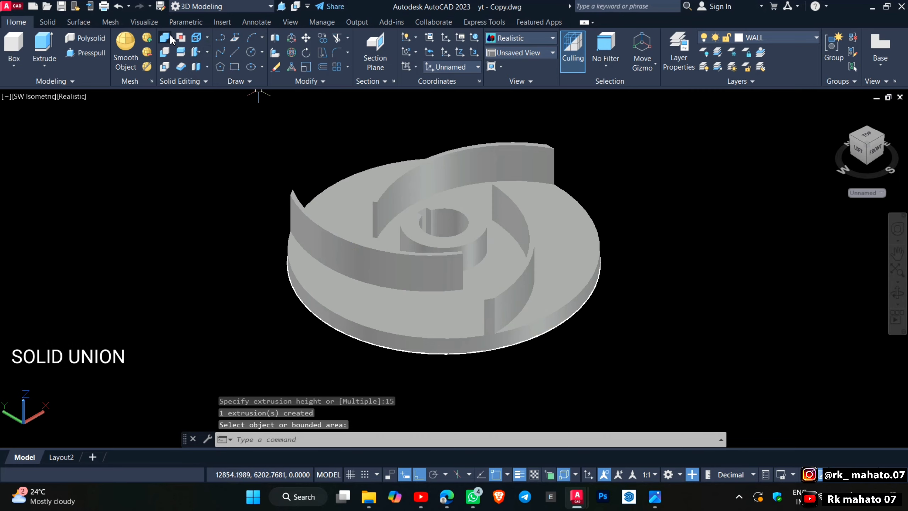
{"action": "left_click", "coordinate": [193, 53]}
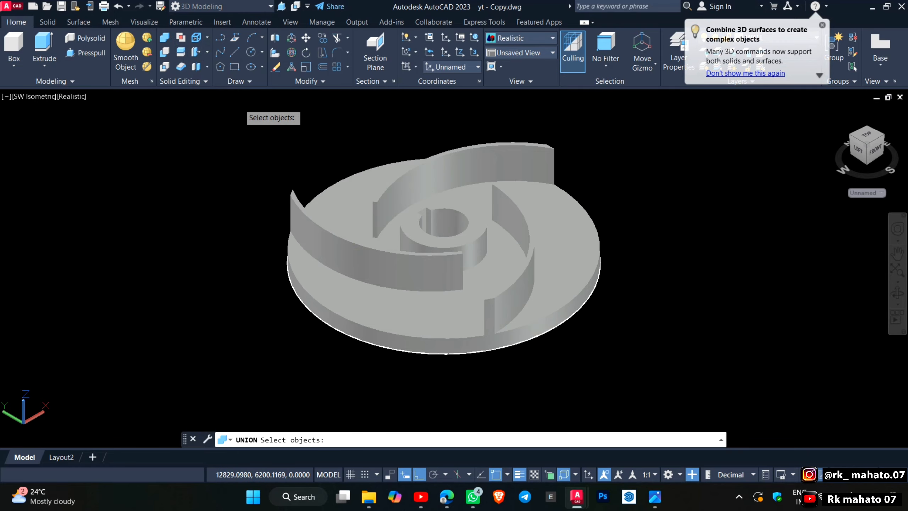
{"action": "left_click", "coordinate": [238, 103]}
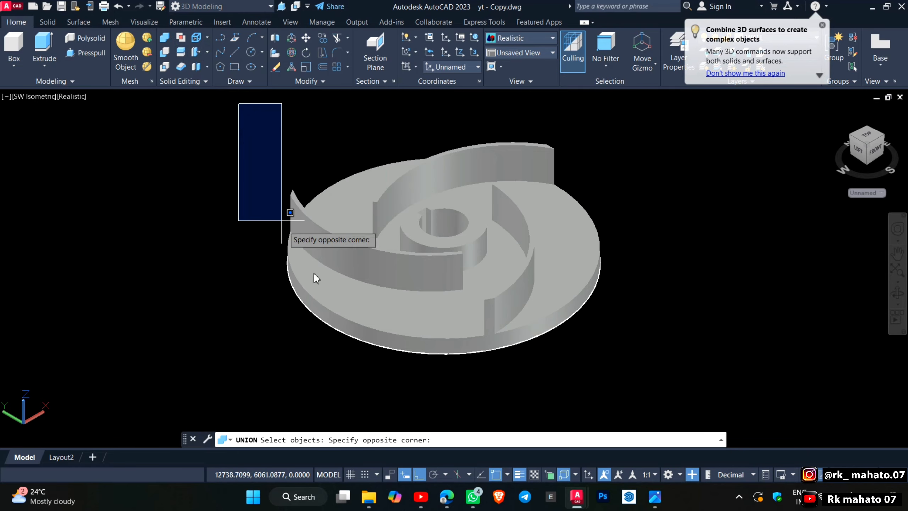
{"action": "left_click", "coordinate": [627, 375]}
{"action": "key", "text": "Return"}
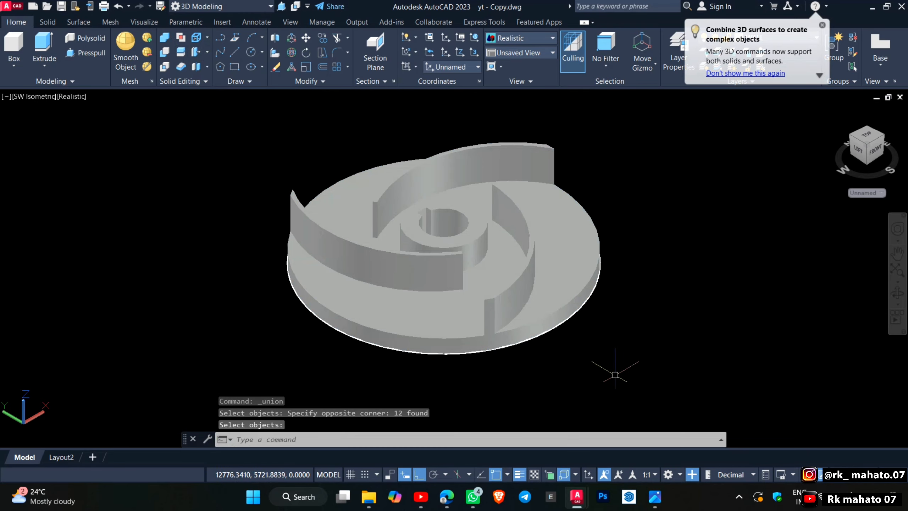
Move the united solid about 369 units along the X axis, away from the 2D outlines
{"action": "scroll", "coordinate": [571, 340], "scroll_direction": "down", "scroll_amount": 2}
{"action": "left_click", "coordinate": [559, 295]}
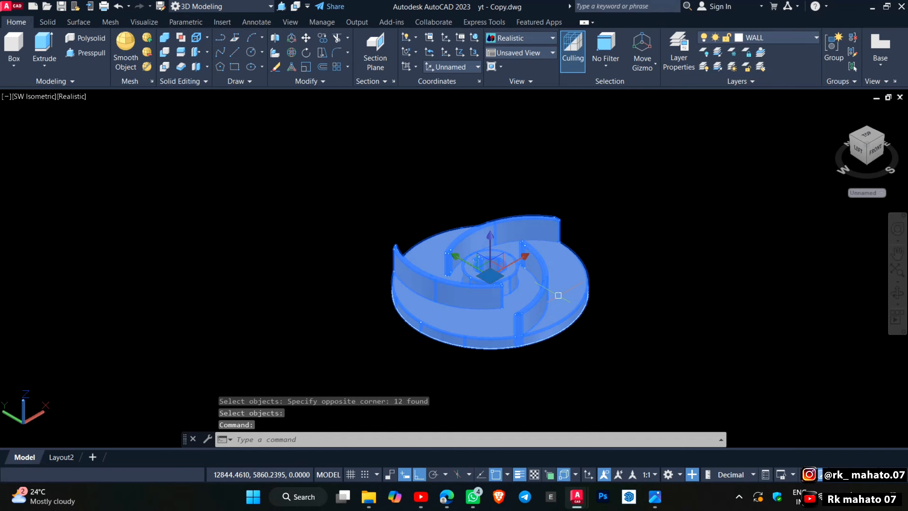
{"action": "type", "text": "M"}
{"action": "key", "text": "Return"}
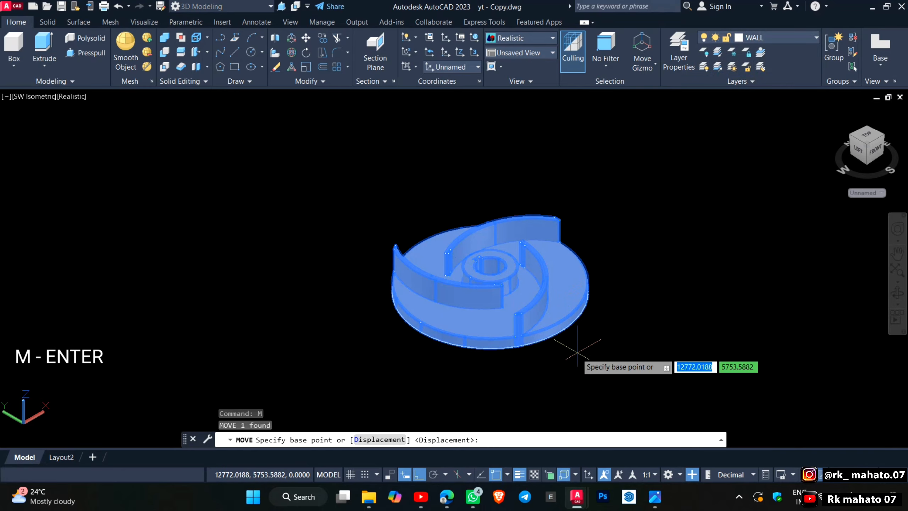
{"action": "left_click", "coordinate": [579, 352]}
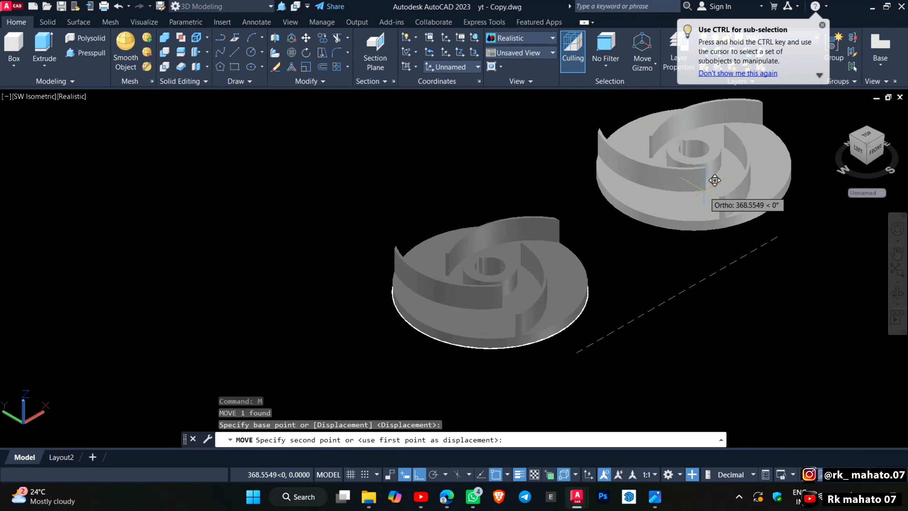
{"action": "left_click", "coordinate": [681, 213]}
{"action": "key", "text": "Escape"}
Erase all the leftover 2D circles, keyway outline and arm outlines
{"action": "left_click", "coordinate": [618, 243]}
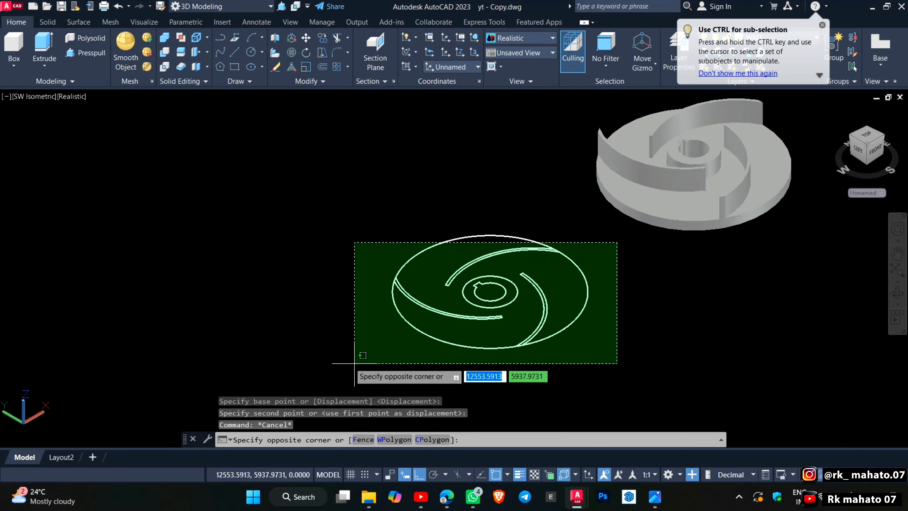
{"action": "left_click", "coordinate": [320, 386]}
{"action": "type", "text": "E"}
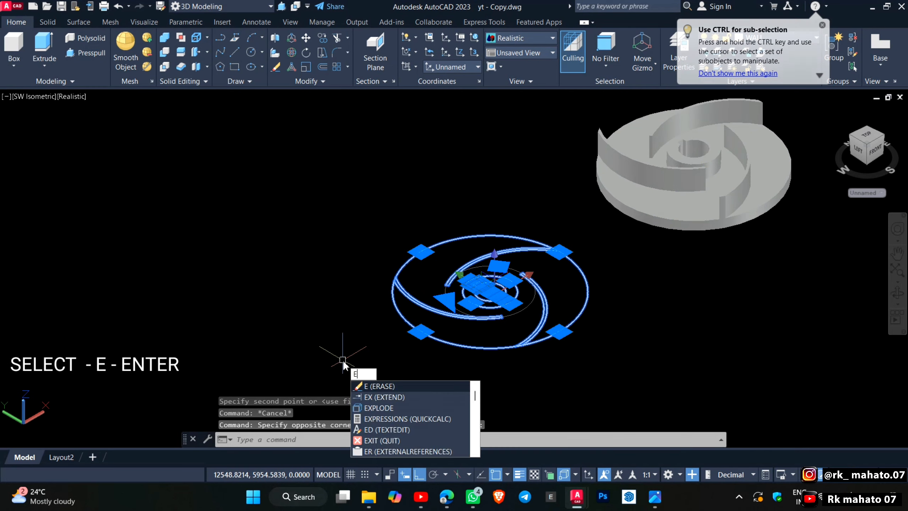
{"action": "key", "text": "Return"}
{"action": "middle_click_drag", "start_coordinate": [653, 257], "coordinate": [435, 368]}
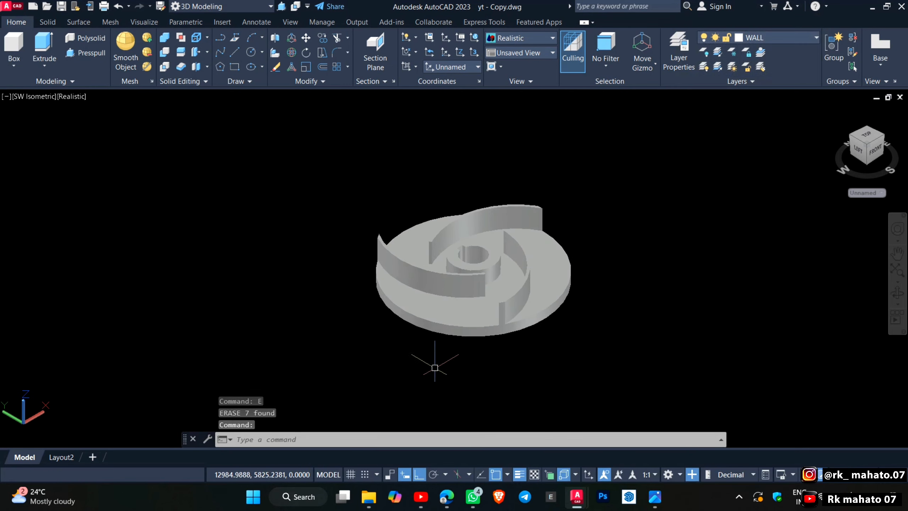
{"action": "scroll", "coordinate": [470, 325], "scroll_direction": "up", "scroll_amount": 2}
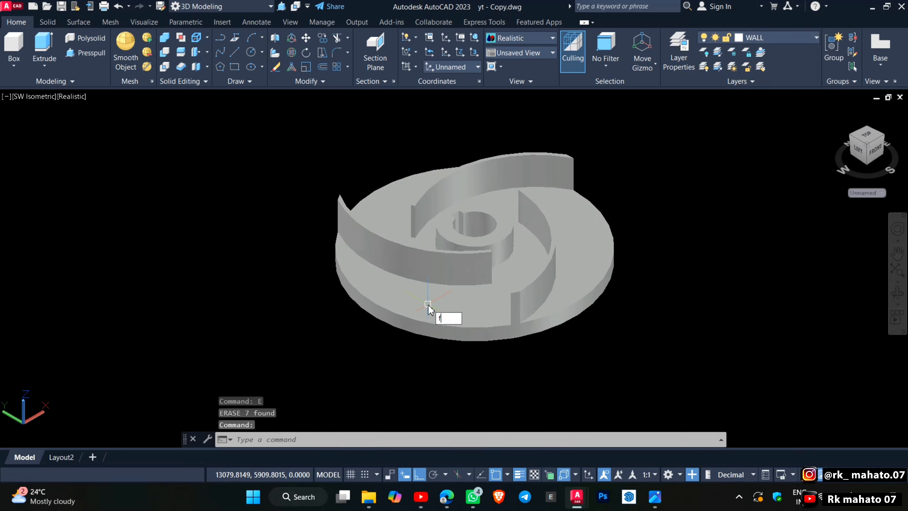
Fillet the base edge along the outer convex side of the first curved arm with a radius of 25
{"action": "type", "text": "F"}
{"action": "left_click", "coordinate": [458, 342]}
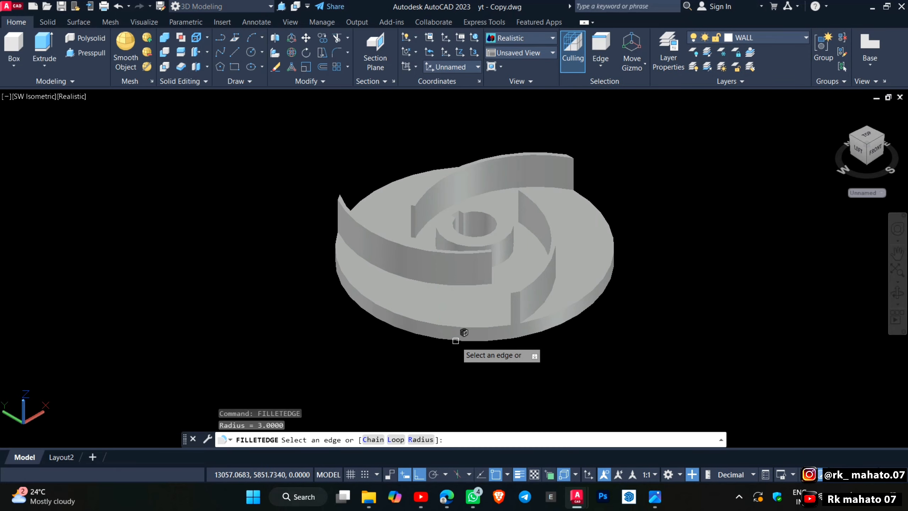
{"action": "left_click", "coordinate": [427, 440]}
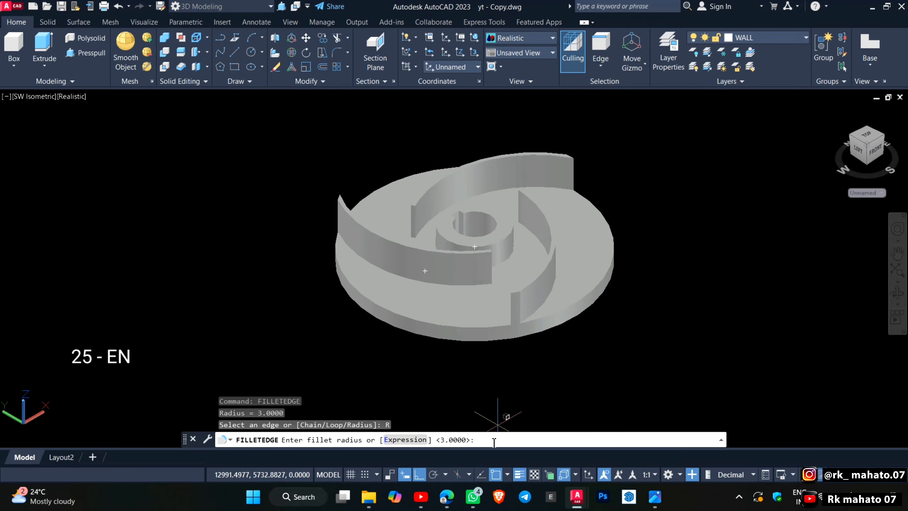
{"action": "key", "text": "Return"}
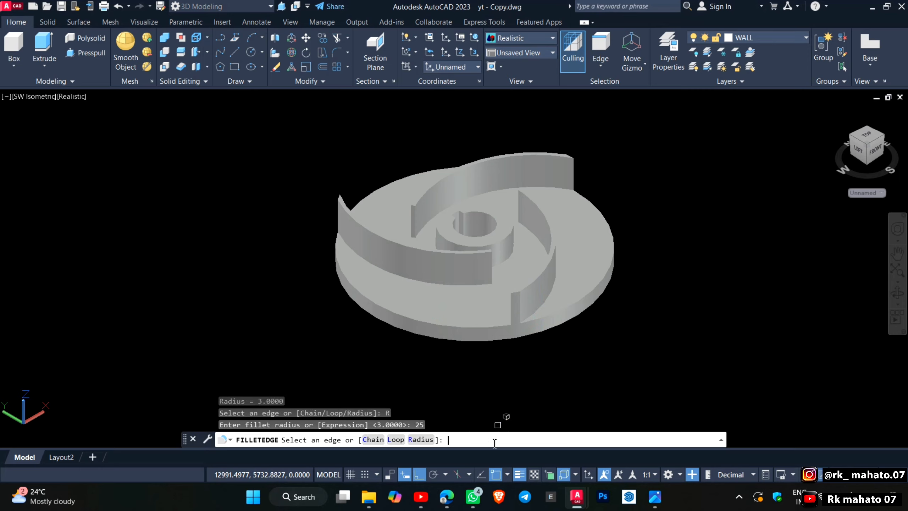
{"action": "left_click", "coordinate": [542, 302]}
{"action": "key", "text": "Return"}
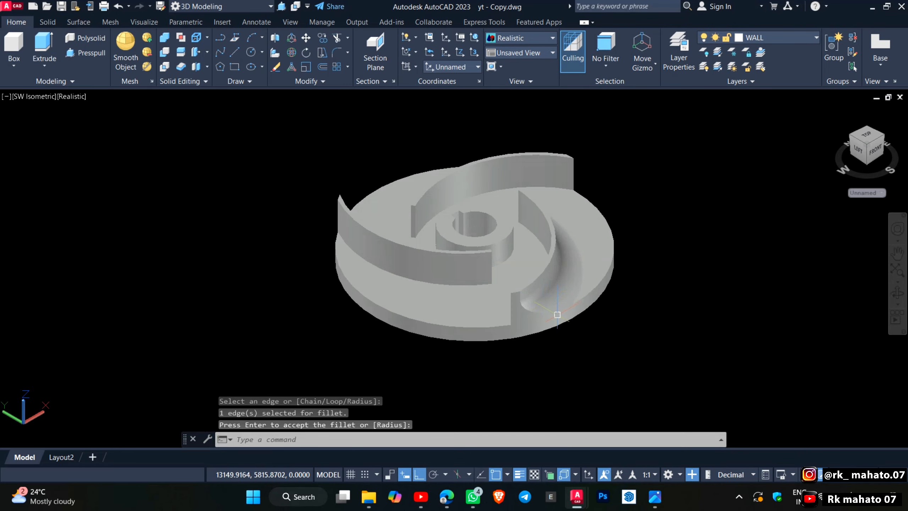
Fillet the outer base edge of the second curved arm with the same 25 radius
{"action": "mouse_move", "coordinate": [557, 315]}
{"action": "middle_mouse_down", "text": "shift"}
{"action": "mouse_move", "coordinate": [483, 329]}
{"action": "mouse_move", "coordinate": [412, 377]}
{"action": "mouse_move", "coordinate": [361, 312]}
{"action": "mouse_move", "coordinate": [331, 314]}
{"action": "middle_mouse_up", "text": "shift"}
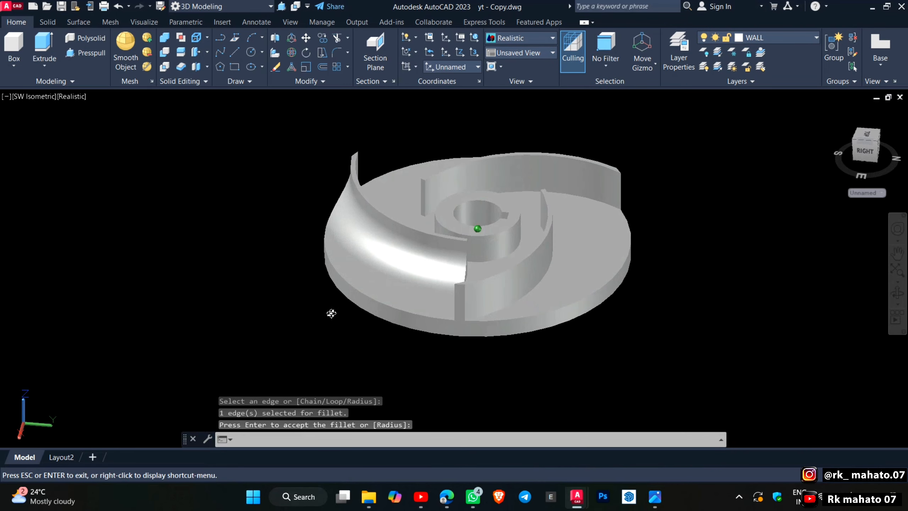
{"action": "key", "text": "space"}
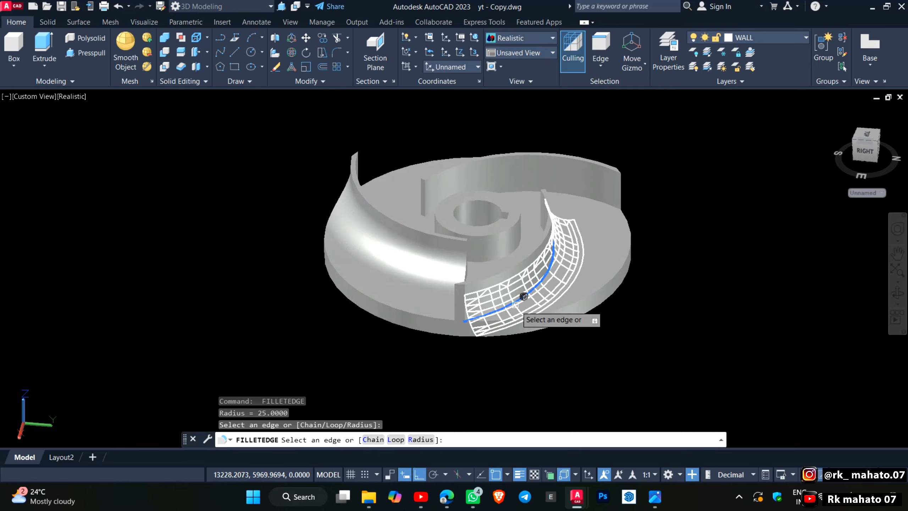
{"action": "left_click", "coordinate": [556, 313]}
{"action": "key", "text": "Return"}
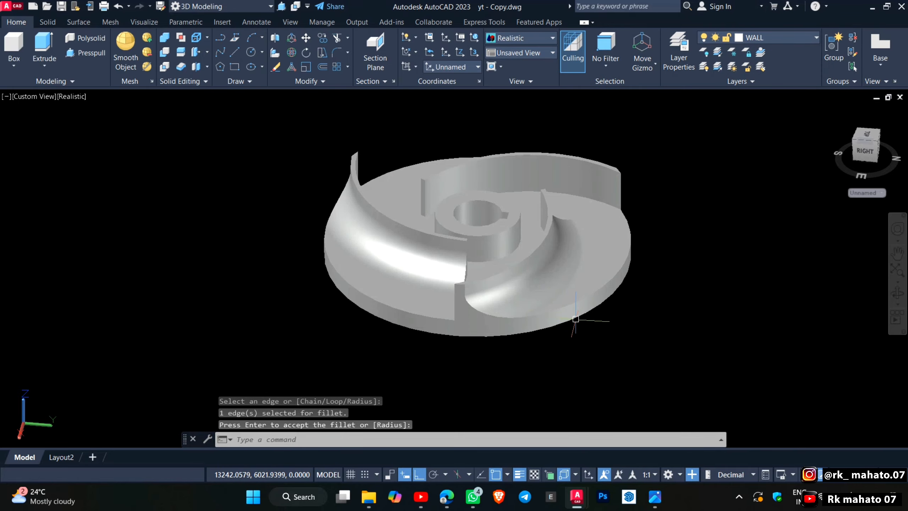
Fillet the outer base edge of the third curved arm with the same 25 radius
{"action": "middle_click_drag", "start_coordinate": [576, 319], "coordinate": [385, 318], "text": "shift"}
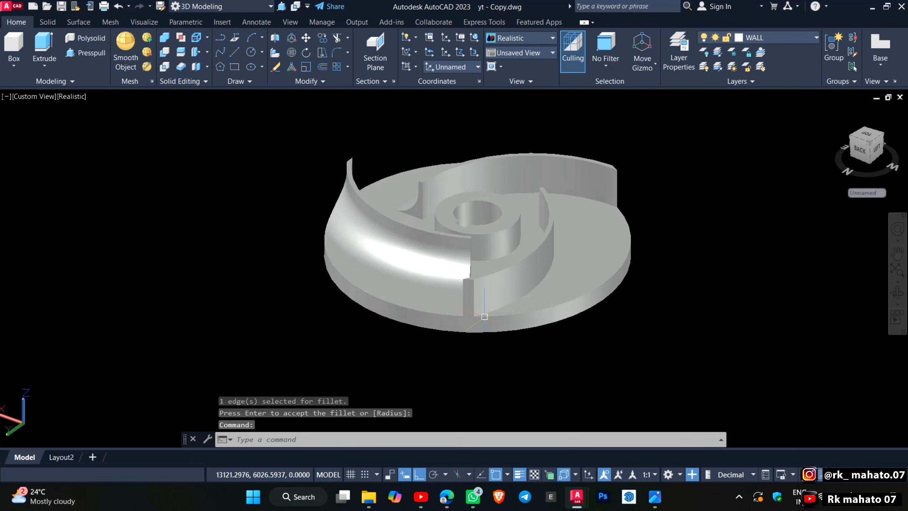
{"action": "key", "text": "space"}
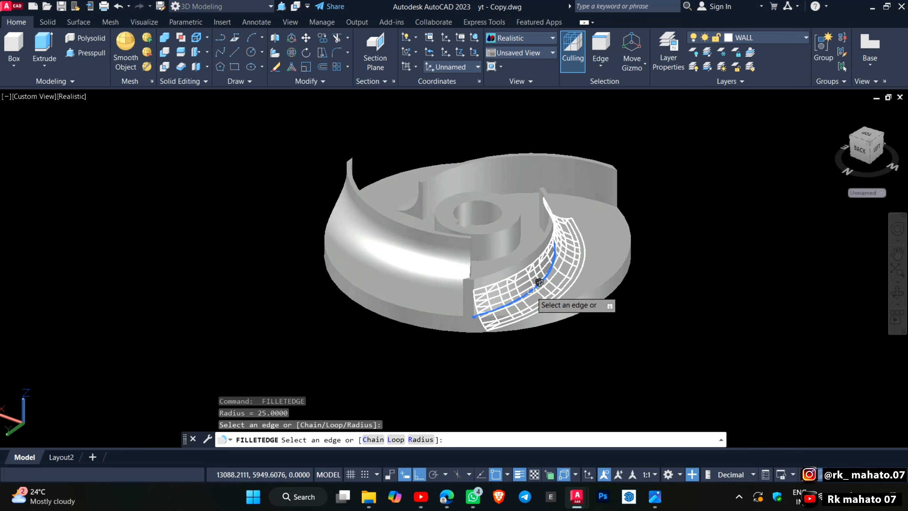
{"action": "left_click", "coordinate": [531, 290]}
{"action": "key", "text": "Return"}
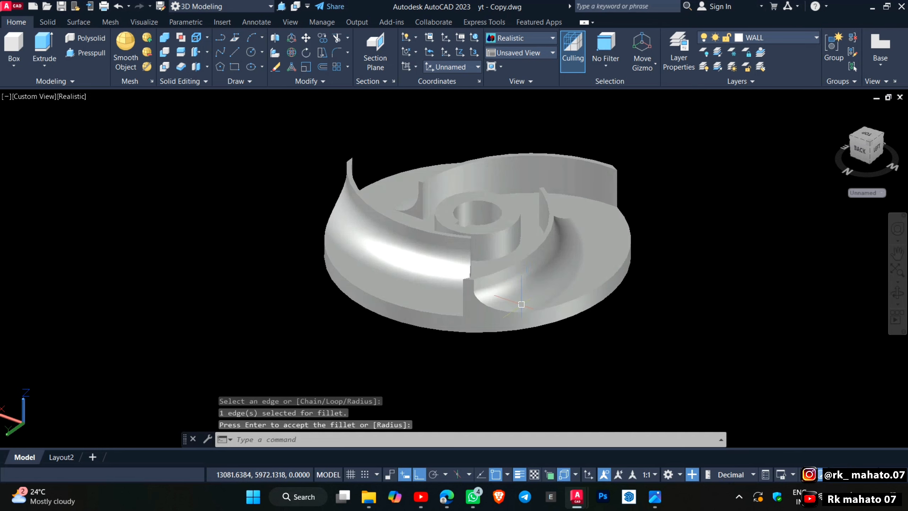
Set the edge fillet radius to 10 and fillet the inner base edge of one arm, on the side facing the hub
{"action": "key", "text": "space"}
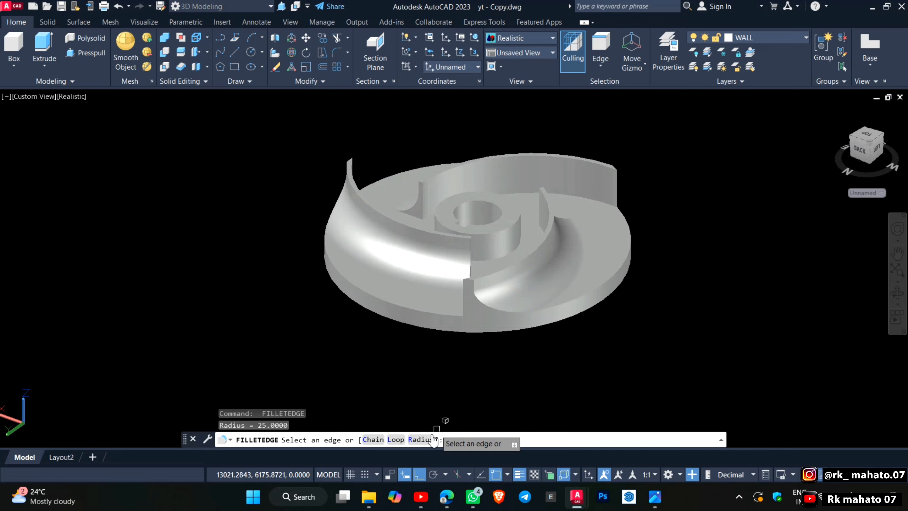
{"action": "left_click", "coordinate": [429, 439]}
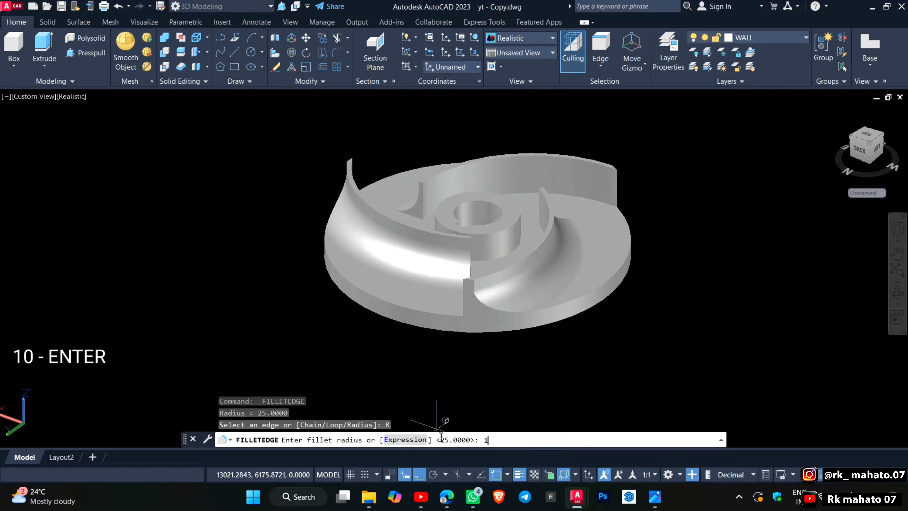
{"action": "type", "text": "10"}
{"action": "key", "text": "Return"}
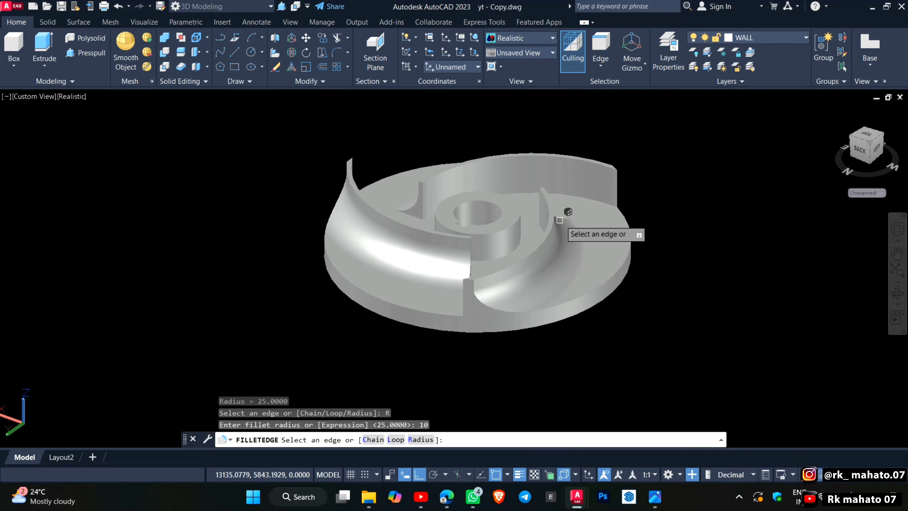
{"action": "left_click", "coordinate": [578, 201]}
{"action": "key", "text": "Return"}
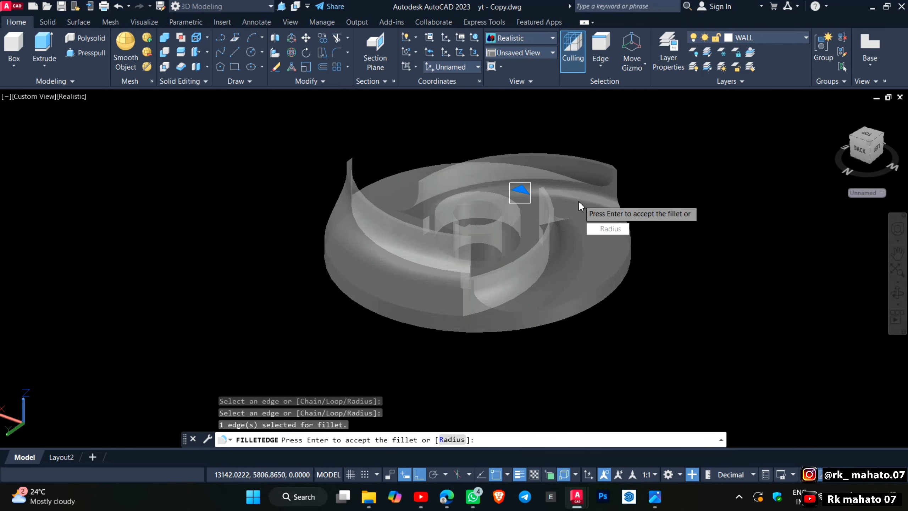
{"action": "key", "text": "Return"}
Fillet the inner, hub-facing base edge of the second arm with the same 10 radius
{"action": "middle_click_drag", "start_coordinate": [582, 252], "coordinate": [446, 221], "text": "shift"}
{"action": "key", "text": "Return"}
{"action": "key", "text": "Return"}
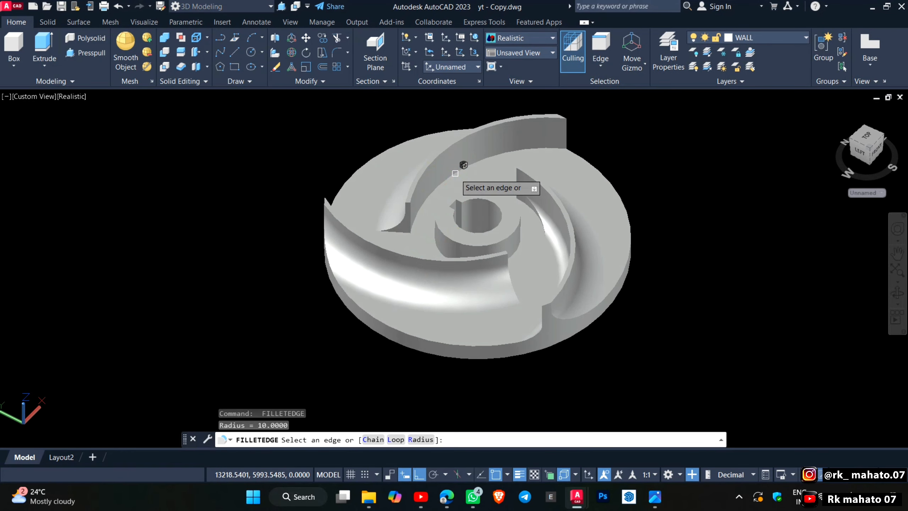
{"action": "left_click", "coordinate": [456, 174]}
{"action": "key", "text": "Return"}
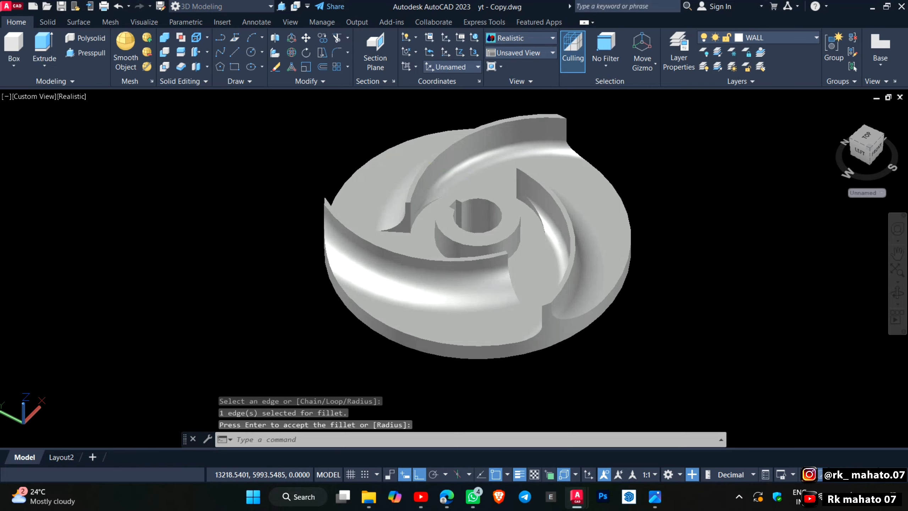
Fillet the inner, hub-facing base edge of the third arm with the same 10 radius
{"action": "middle_click_drag", "start_coordinate": [467, 216], "coordinate": [373, 247], "text": "shift"}
{"action": "key", "text": "Return"}
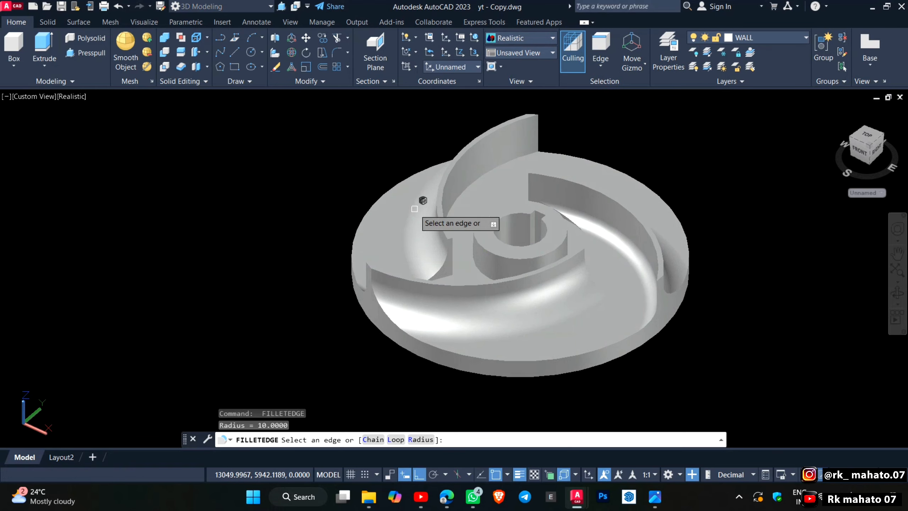
{"action": "left_click", "coordinate": [495, 167]}
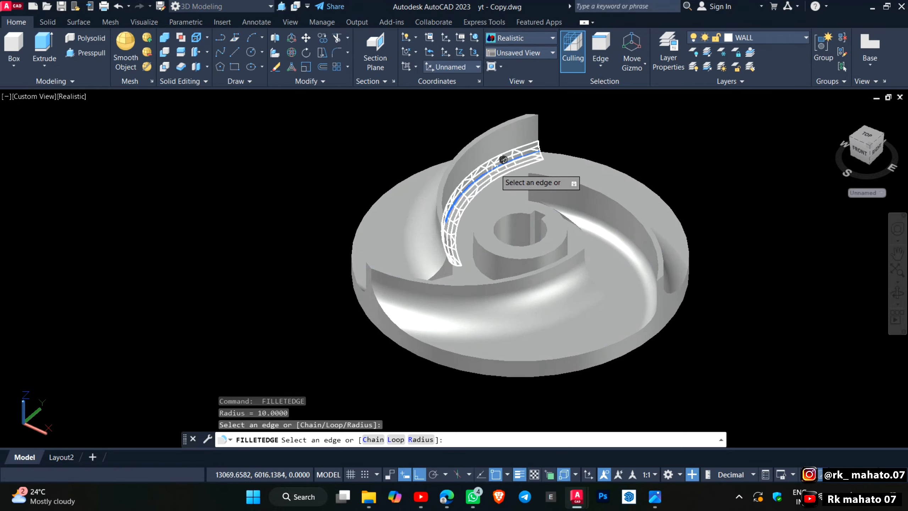
{"action": "key", "text": "Return"}
{"action": "key", "text": "Return"}
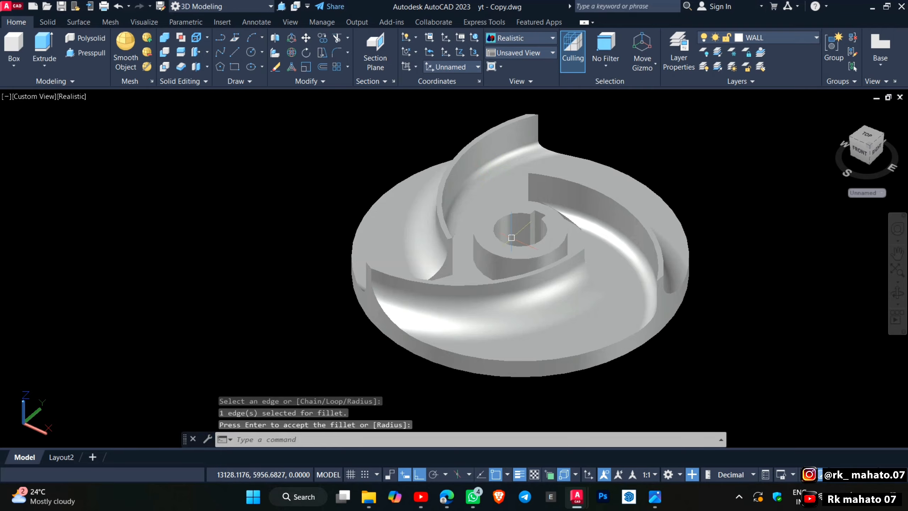
Undo the last three edge fillet operations
{"action": "key", "text": "ctrl+z"}
{"action": "key", "text": "ctrl+z"}
{"action": "key", "text": "ctrl+z"}
Set the edge fillet radius to 3 and round the top outer edge of the first curved arm
{"action": "type", "text": "F"}
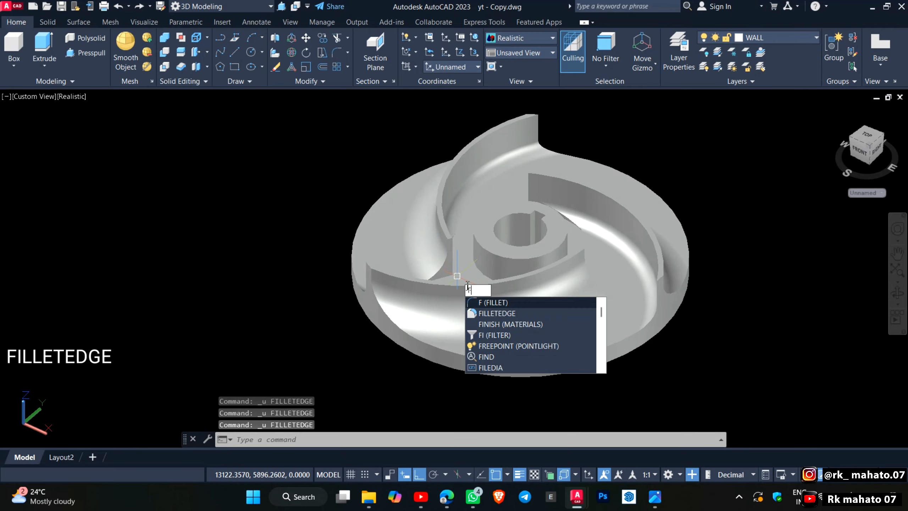
{"action": "left_click", "coordinate": [489, 317]}
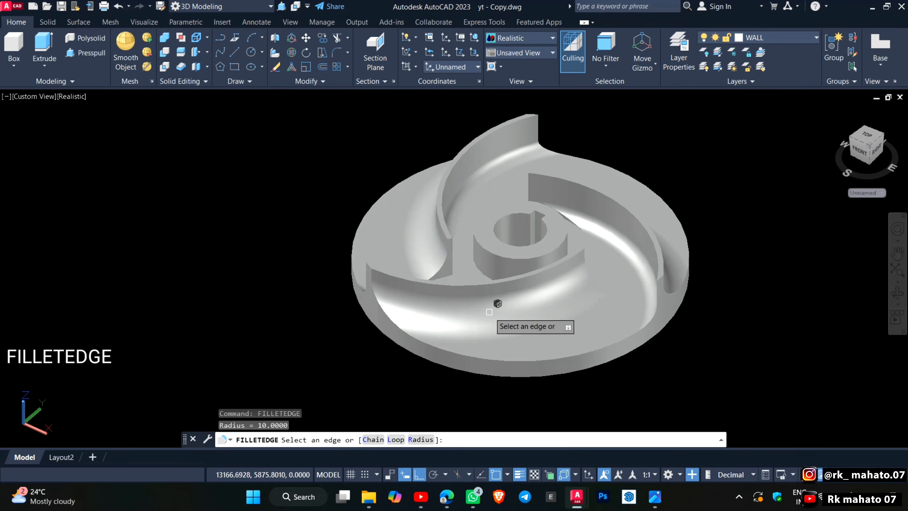
{"action": "left_click", "coordinate": [427, 442]}
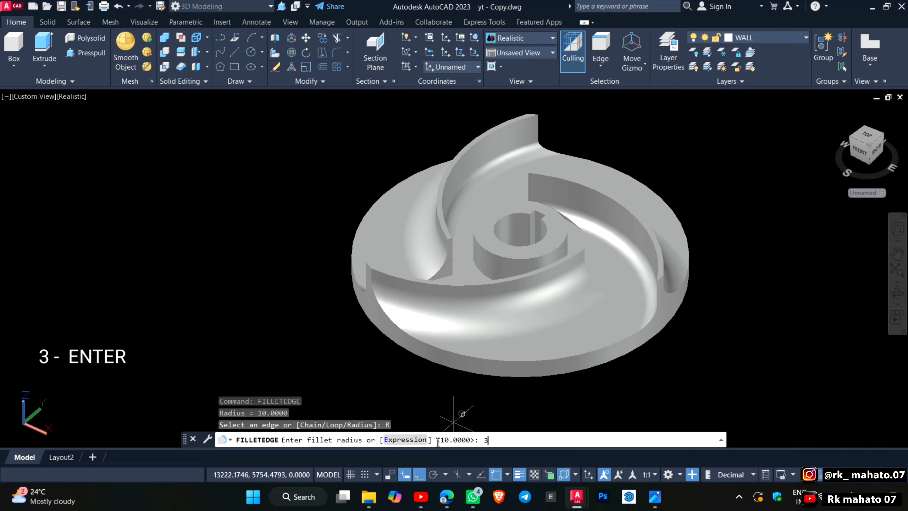
{"action": "key", "text": "Return"}
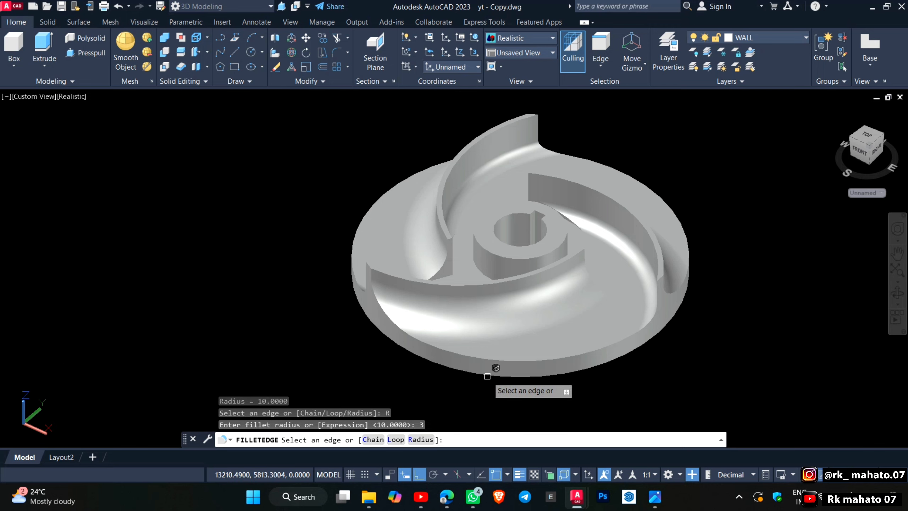
{"action": "middle_click_drag", "start_coordinate": [484, 365], "coordinate": [593, 357], "text": "shift"}
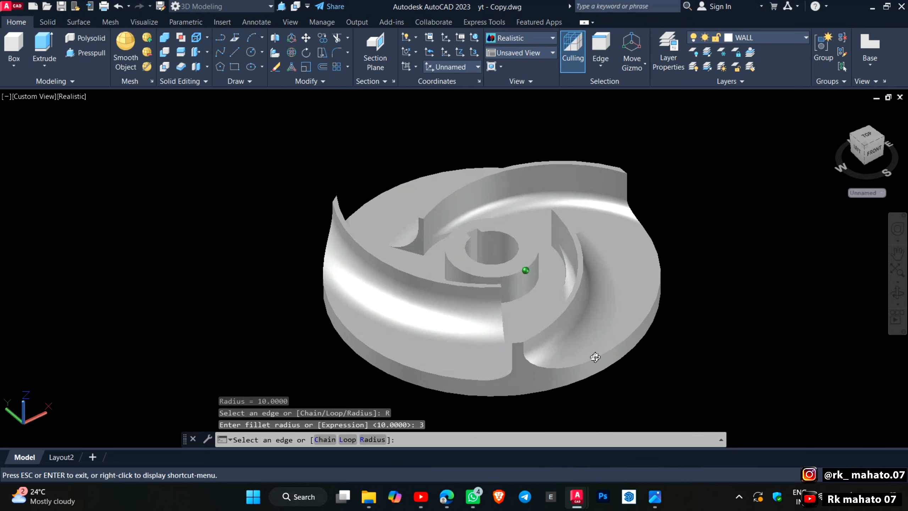
{"action": "left_click", "coordinate": [532, 336]}
{"action": "key", "text": "Return"}
{"action": "key", "text": "Return"}
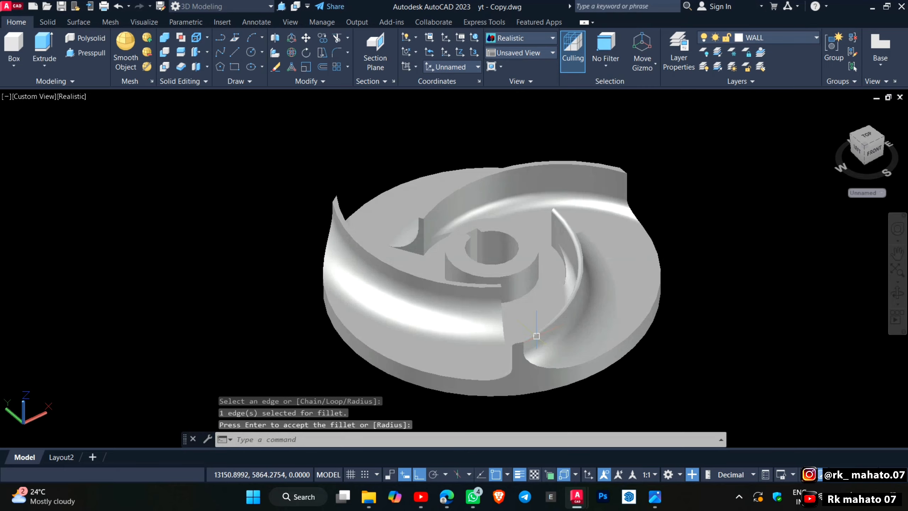
Round the top outer edge of the second curved arm with the same 3 radius
{"action": "middle_click_drag", "start_coordinate": [586, 345], "coordinate": [412, 355], "text": "shift"}
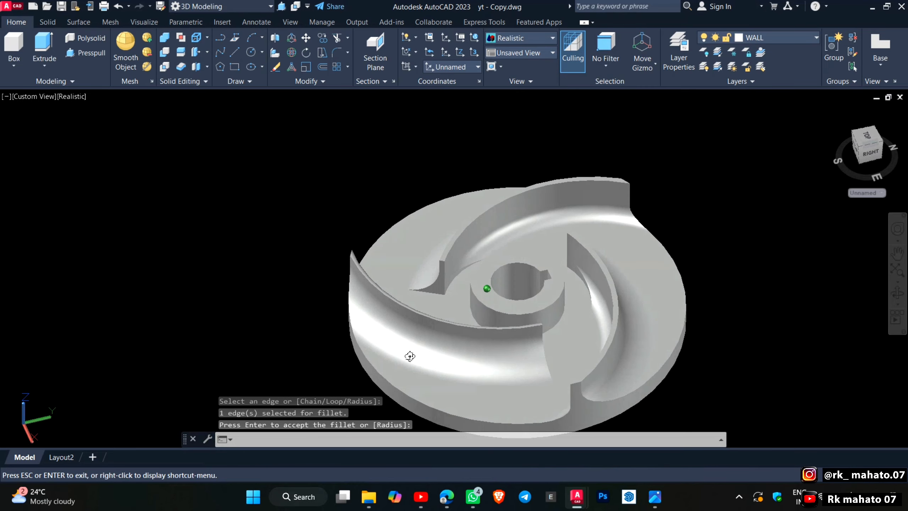
{"action": "key", "text": "Return"}
{"action": "left_click", "coordinate": [603, 371]}
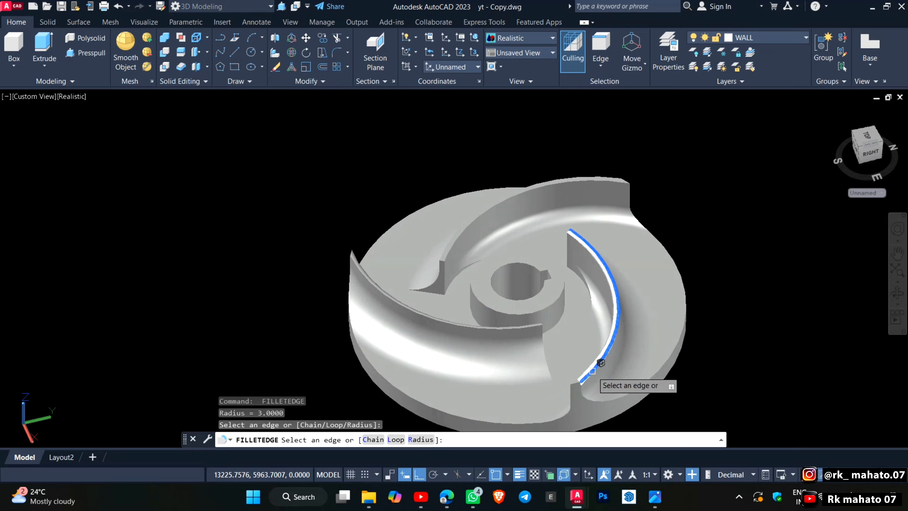
{"action": "key", "text": "Return"}
{"action": "key", "text": "Return"}
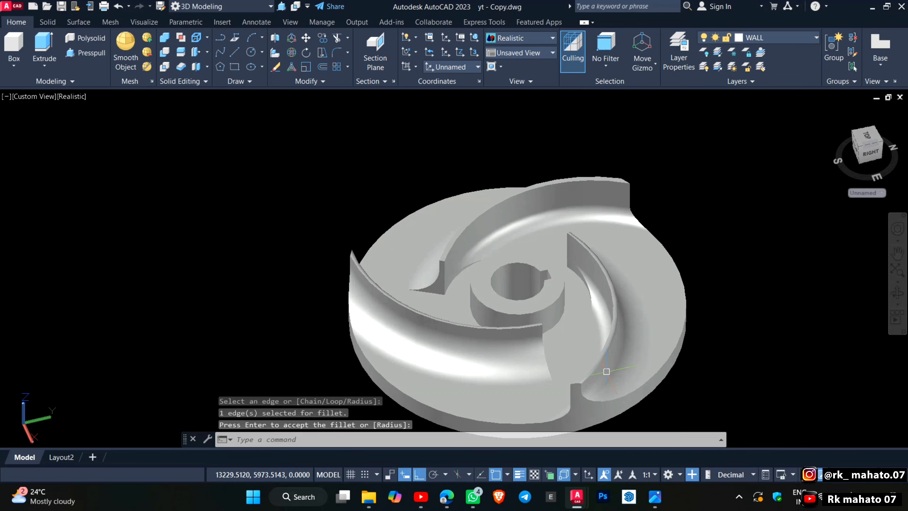
Round the top outer edge of the third curved arm with the same 3 radius
{"action": "middle_click_drag", "start_coordinate": [607, 371], "coordinate": [411, 372], "text": "shift"}
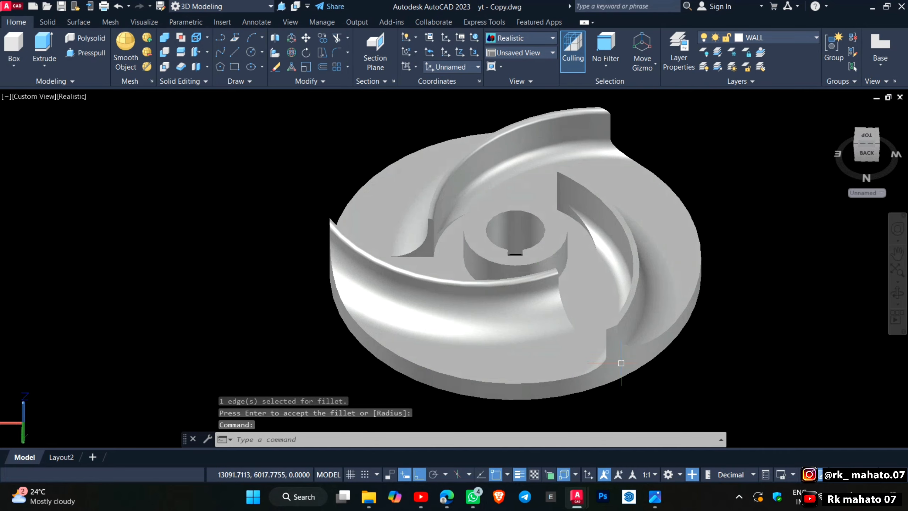
{"action": "key", "text": "Return"}
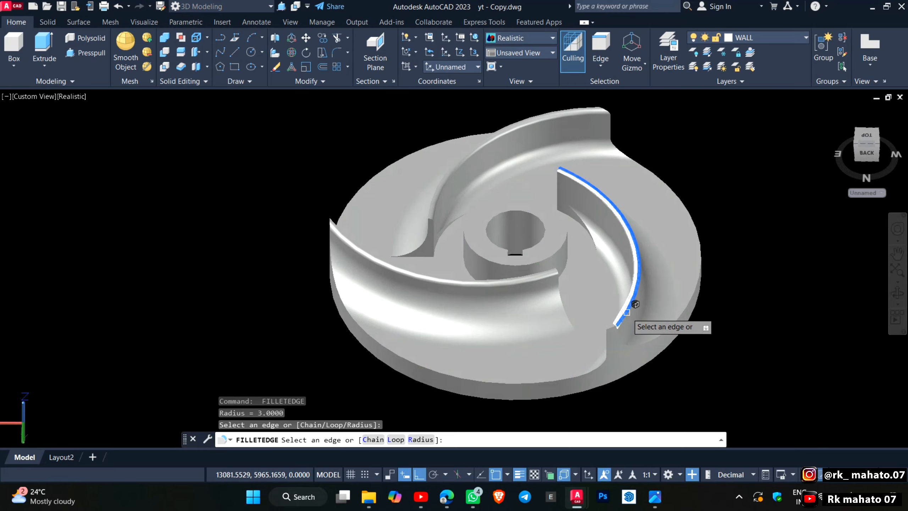
{"action": "left_click", "coordinate": [627, 312]}
{"action": "key", "text": "Return"}
{"action": "key", "text": "Return"}
Start Continuous Orbit to view the filleted impeller from all sides
{"action": "scroll", "coordinate": [625, 317], "scroll_direction": "down", "scroll_amount": 2}
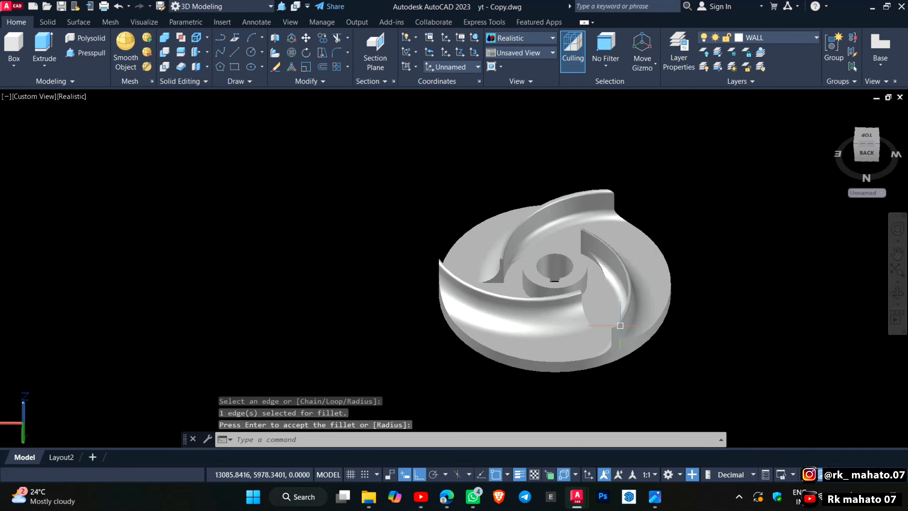
{"action": "key", "text": "Return"}
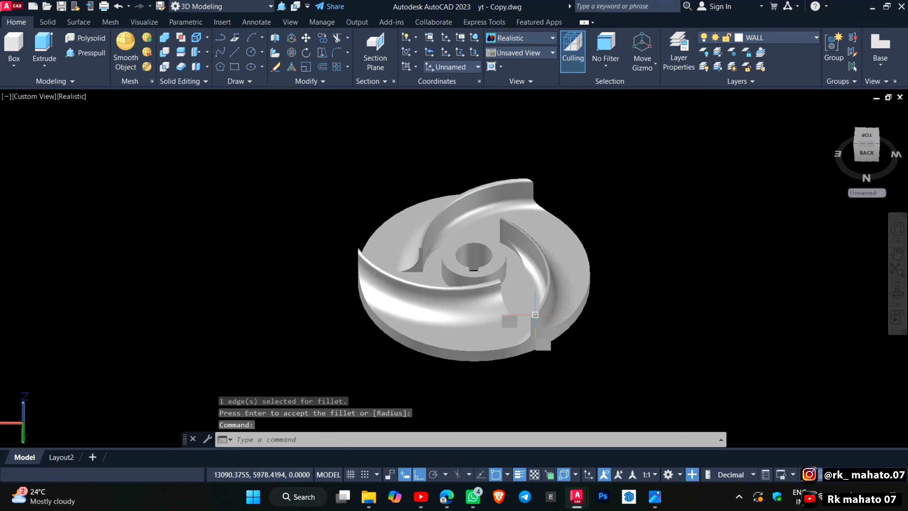
{"action": "left_click", "coordinate": [897, 304]}
{"action": "left_click", "coordinate": [857, 340]}
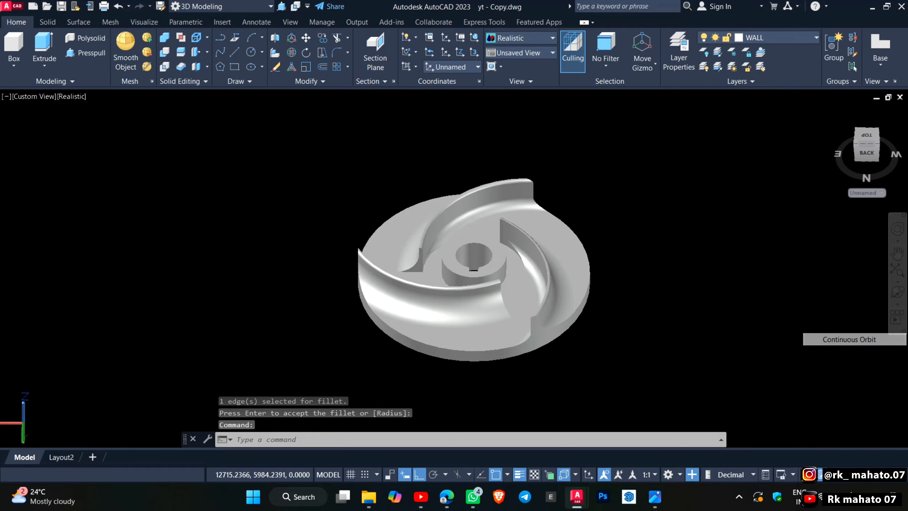